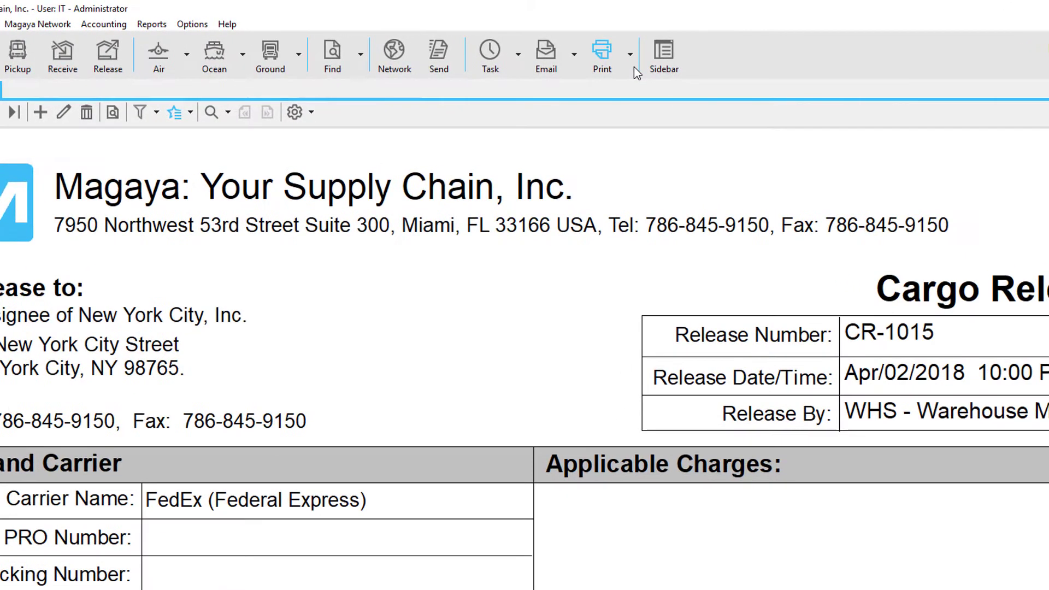
click(633, 70)
click(577, 71)
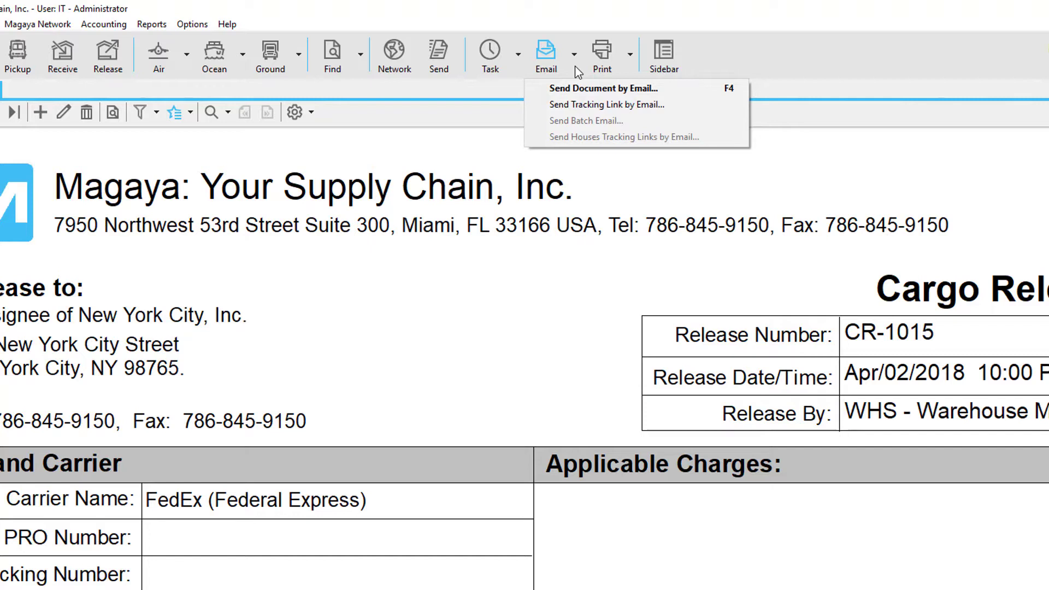
click(500, 113)
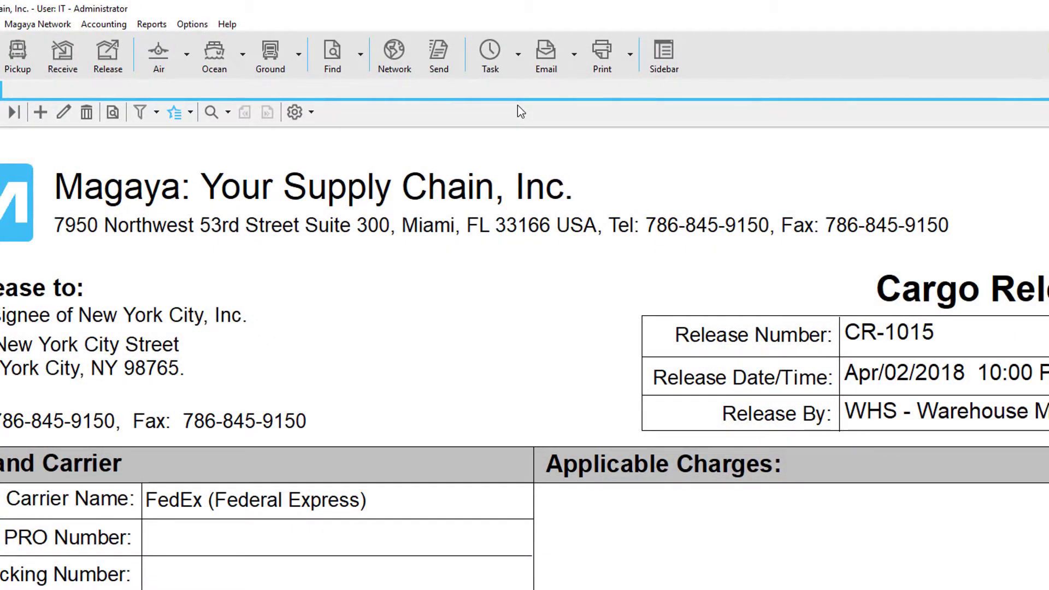
Start a new task for CR-1015 due 4/20/2018 with a reminder, typed as Pick (WMS)
click(518, 54)
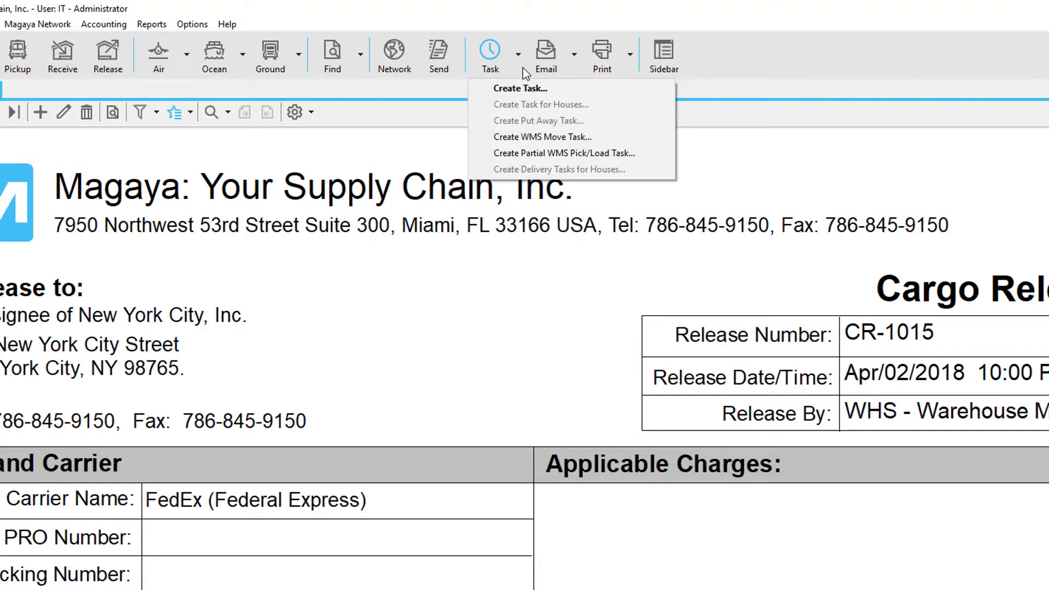
click(480, 93)
click(460, 351)
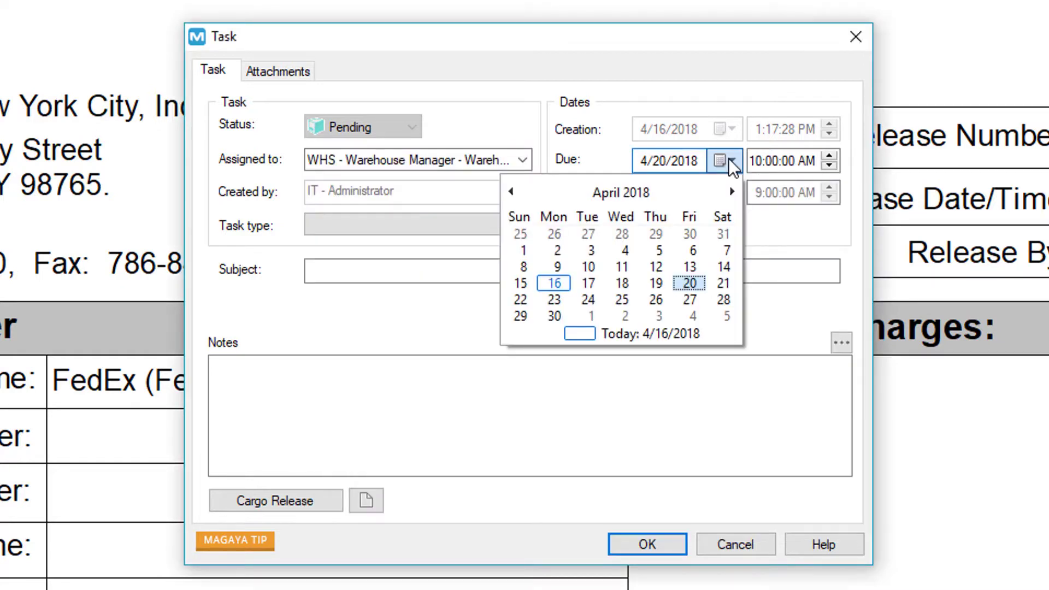
click(729, 158)
click(644, 192)
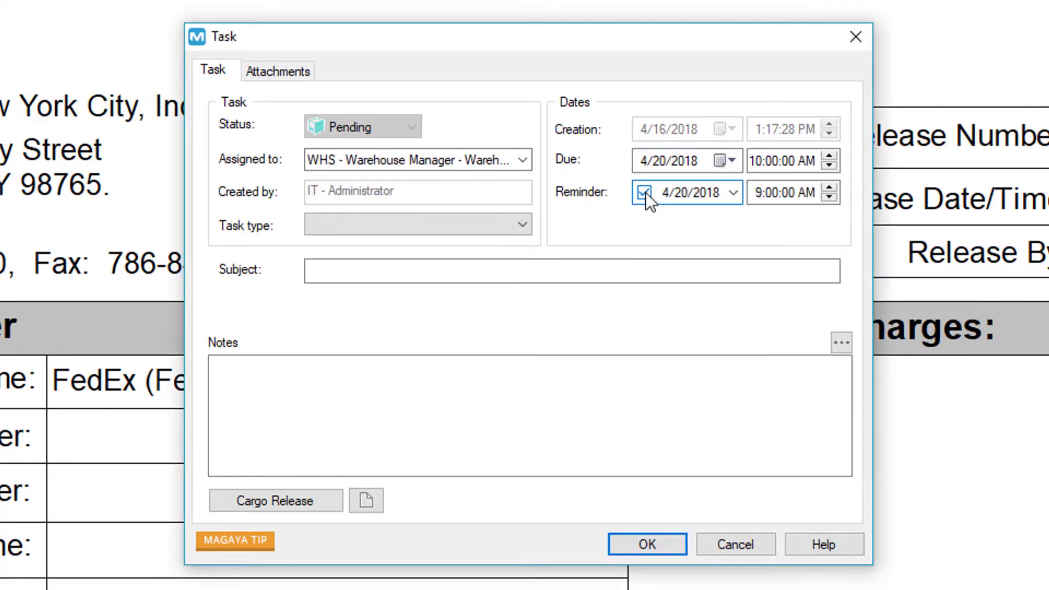
click(522, 226)
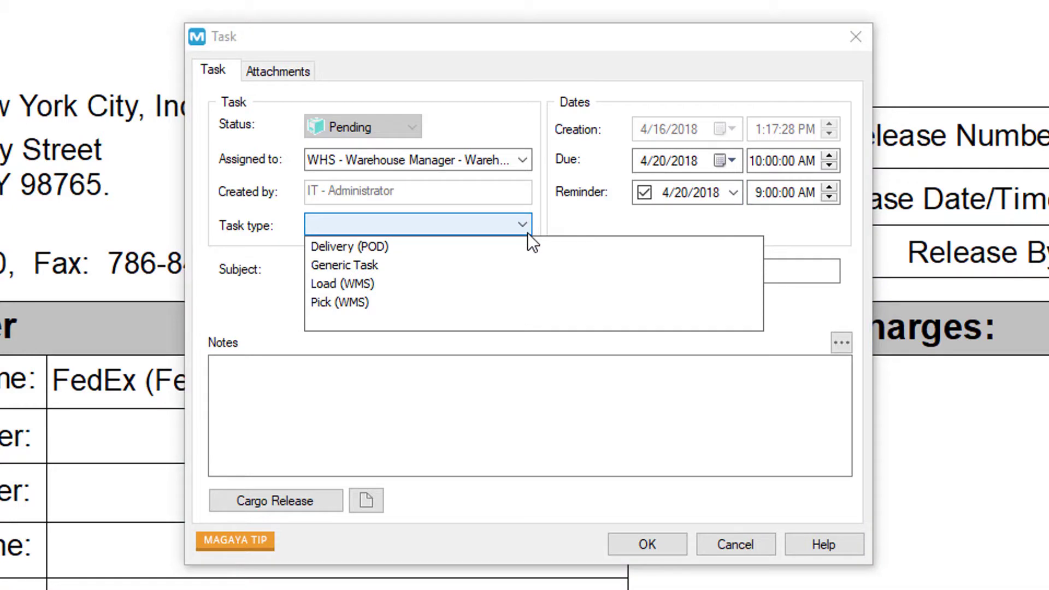
click(370, 303)
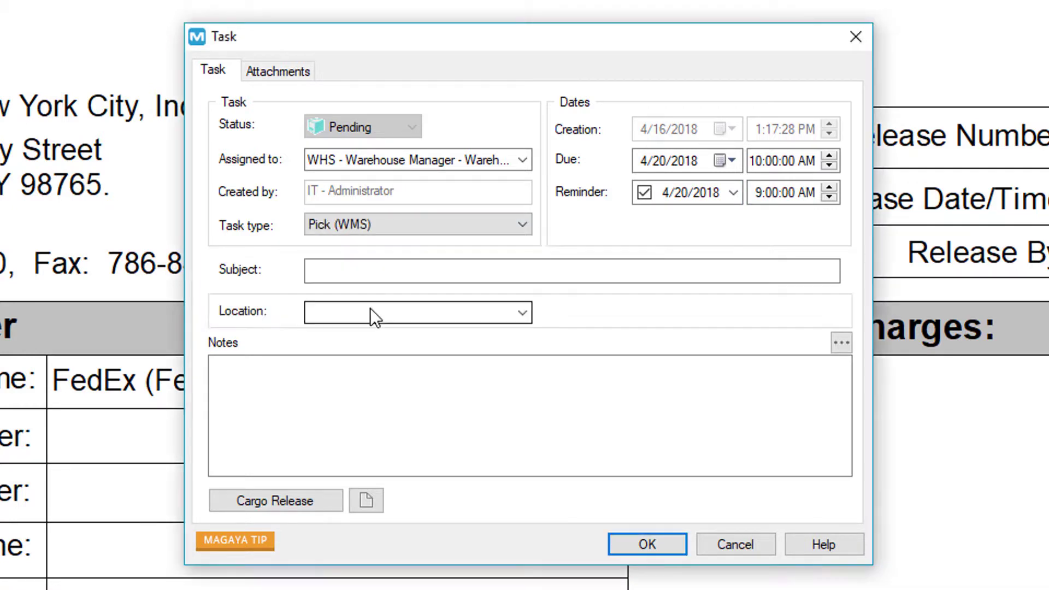
Enter subject 'Single Pick Task Example', set location QC1, and paste the saved notes
click(309, 272)
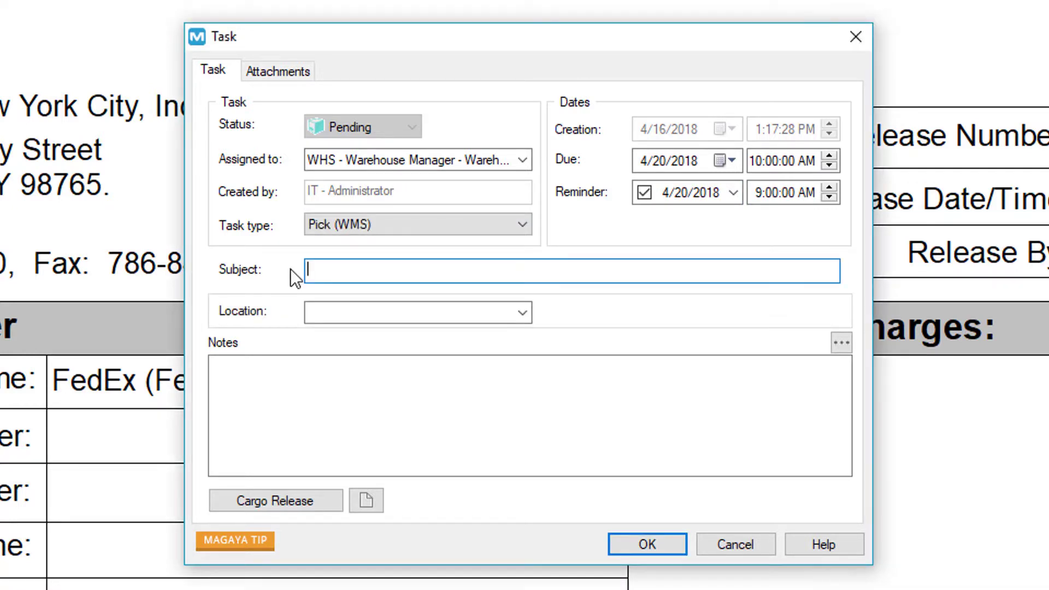
text(Single Pick Task Example)
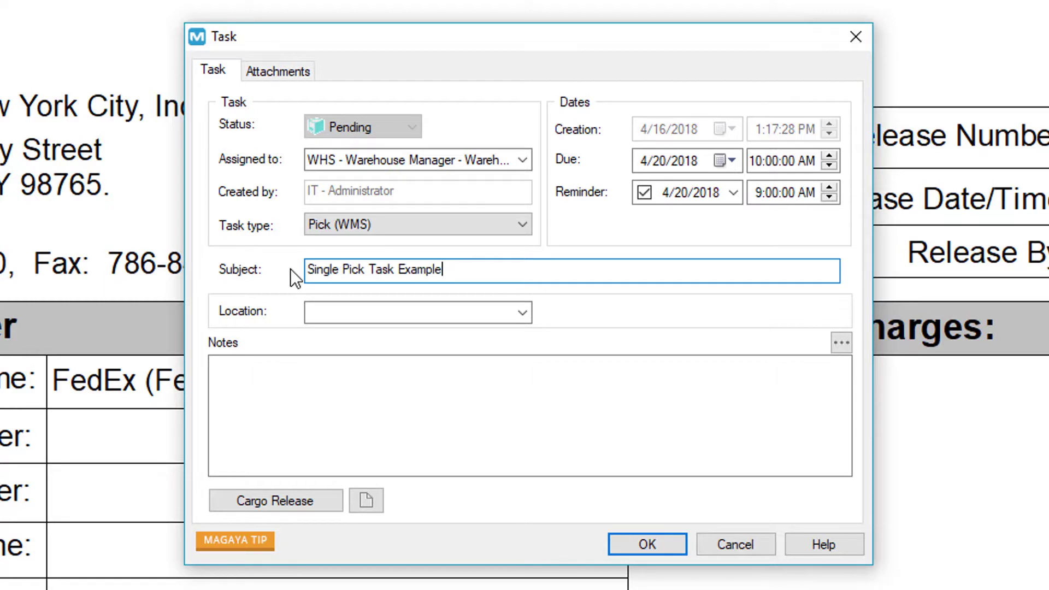
click(523, 313)
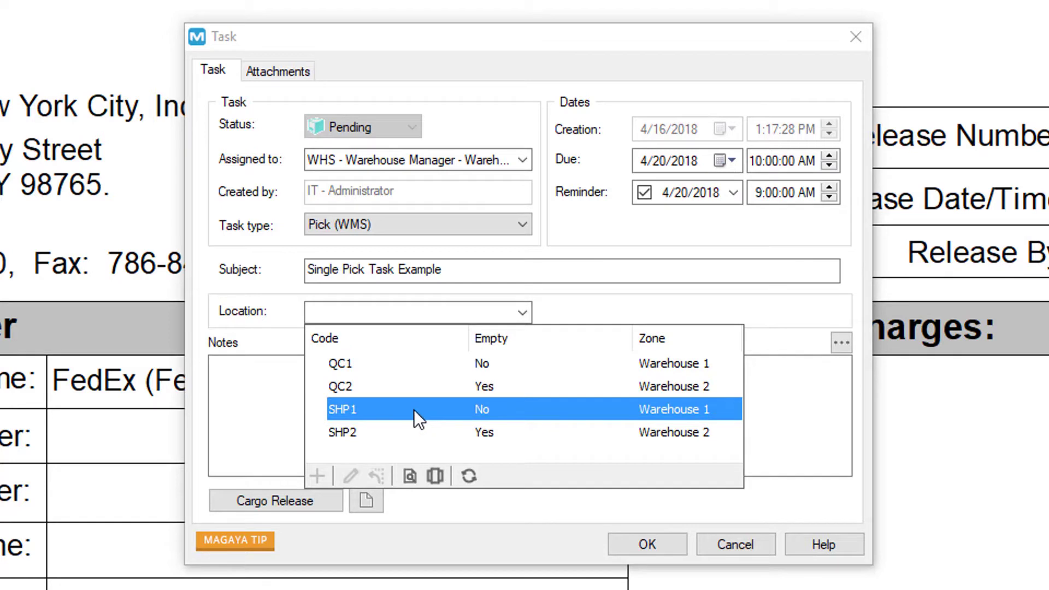
click(385, 364)
click(253, 358)
text(Save your public notes here so that you don't have to retype it again and then select it to show up on the document of your choice.)
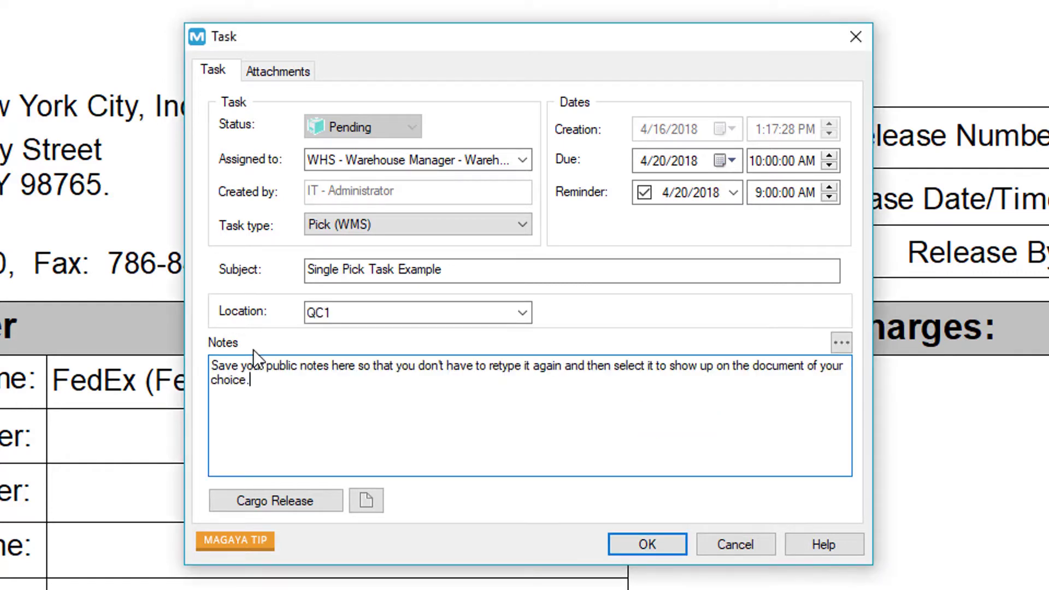
Save the new 'Single Pick Task Example' pick task
click(674, 539)
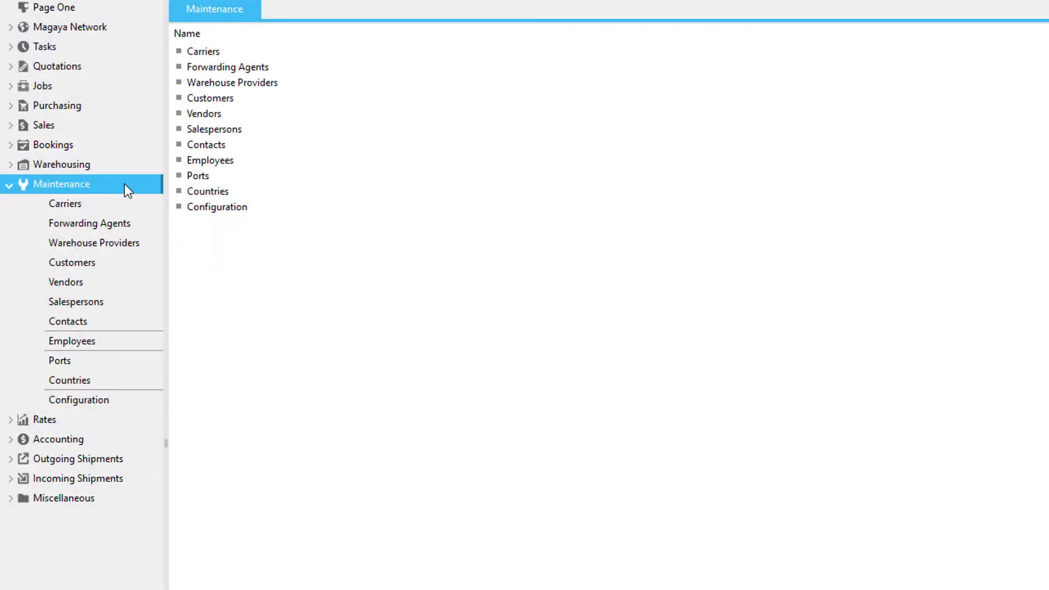
Open Configuration under Maintenance and select the WMS settings
click(146, 400)
click(278, 77)
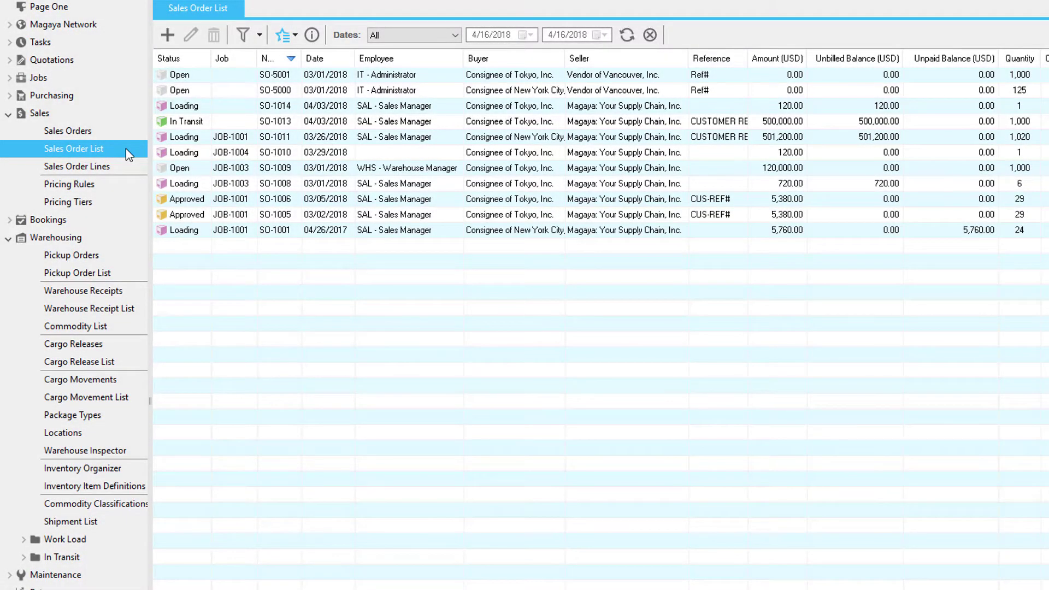
In the Cargo Release List, select CR-1016 and CR-1017 and show their Actions menu
click(137, 362)
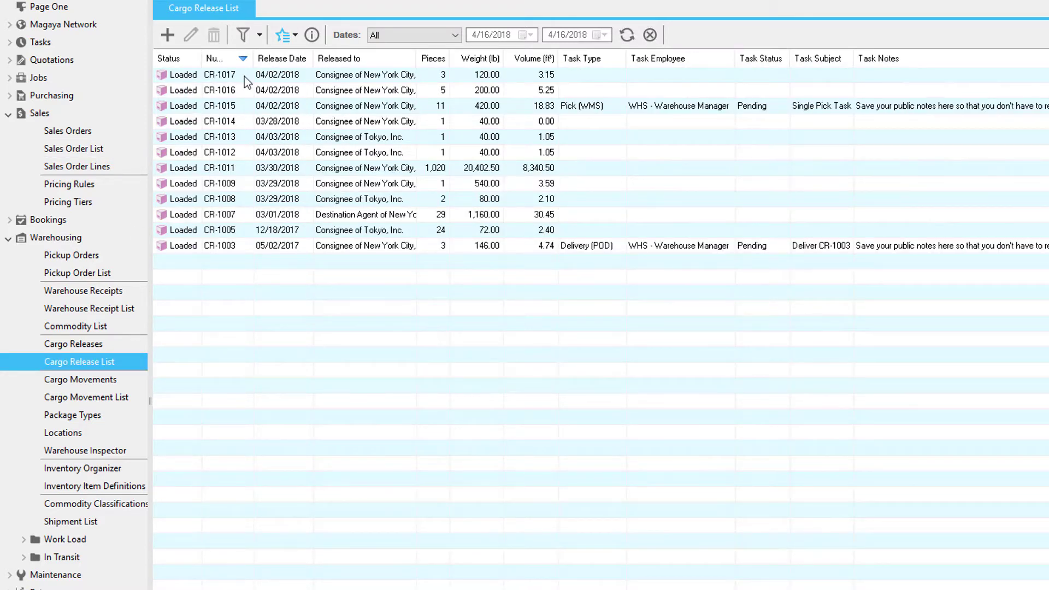
drag(244, 76, 244, 83)
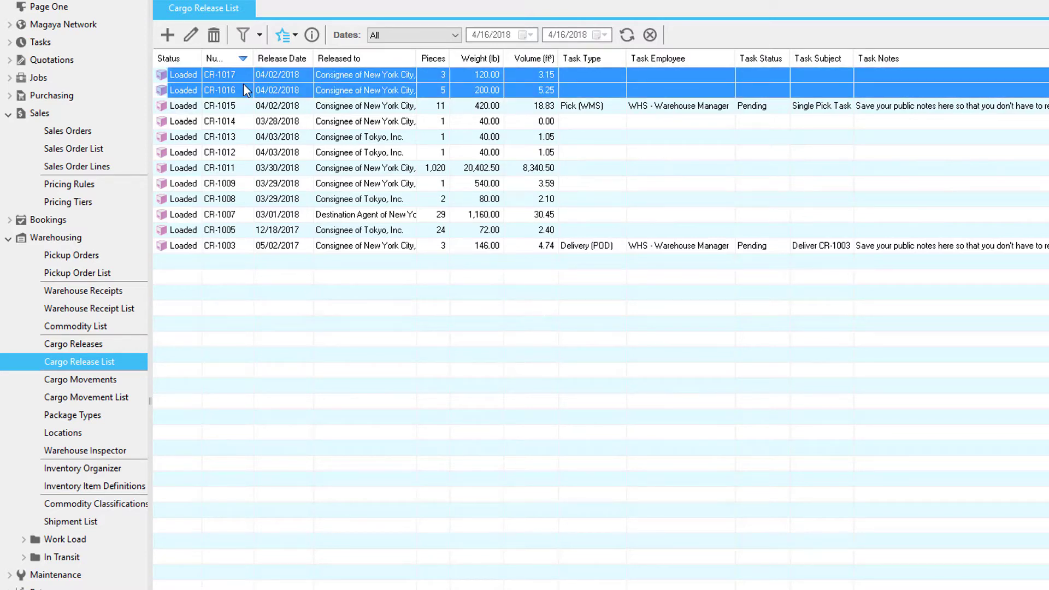
click(295, 36)
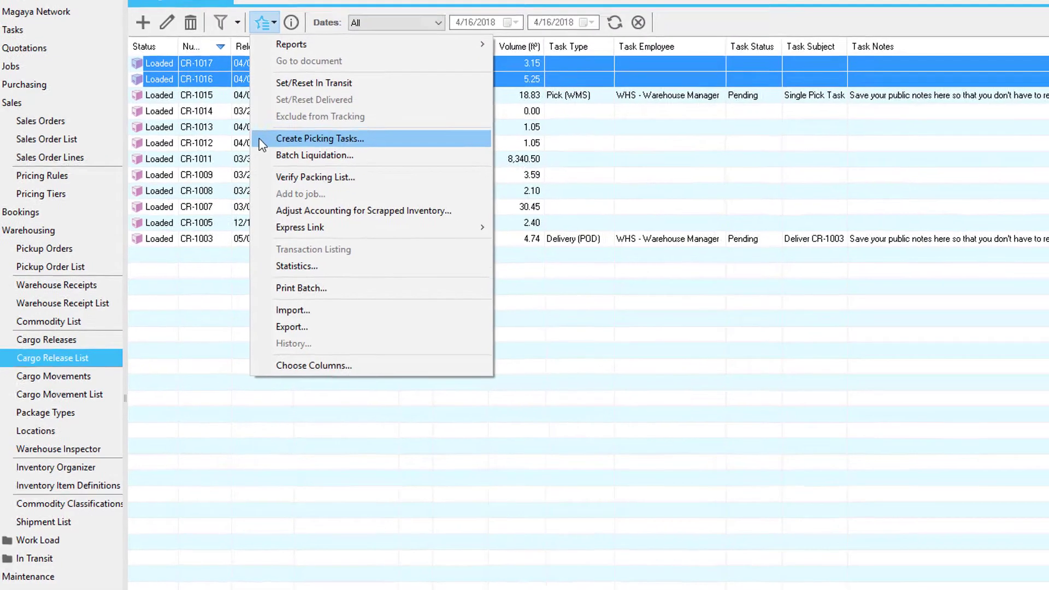
Run Create Picking Tasks for both releases with destination QC1 and review the generated task
click(280, 148)
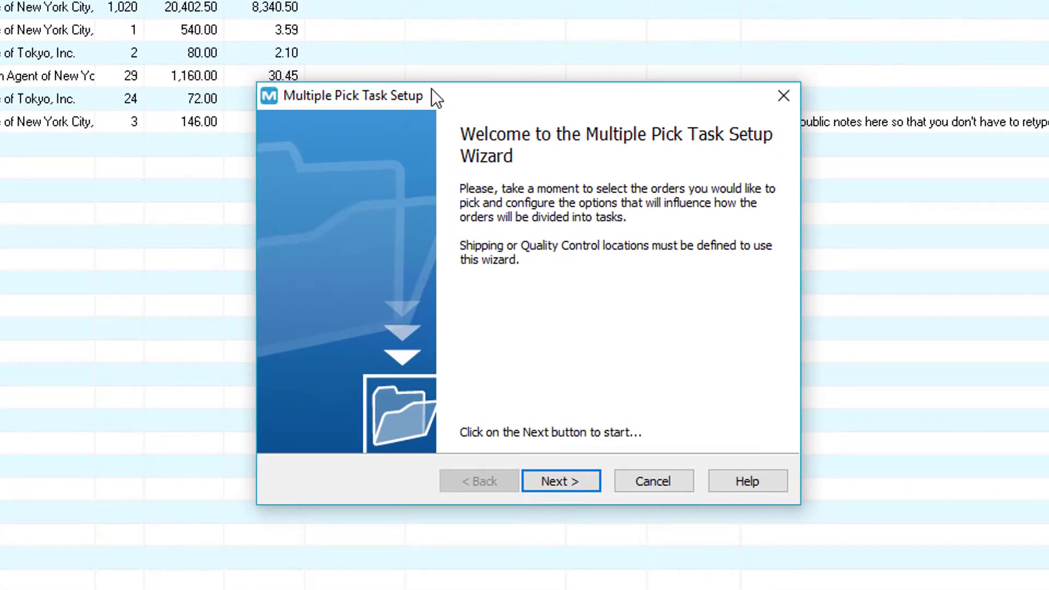
click(595, 487)
click(700, 213)
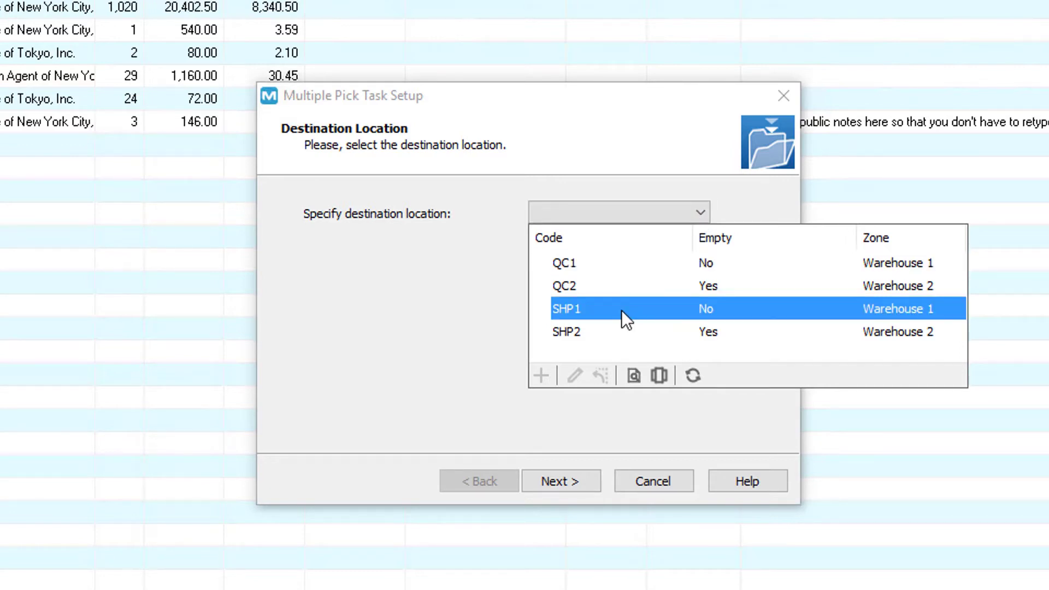
click(623, 264)
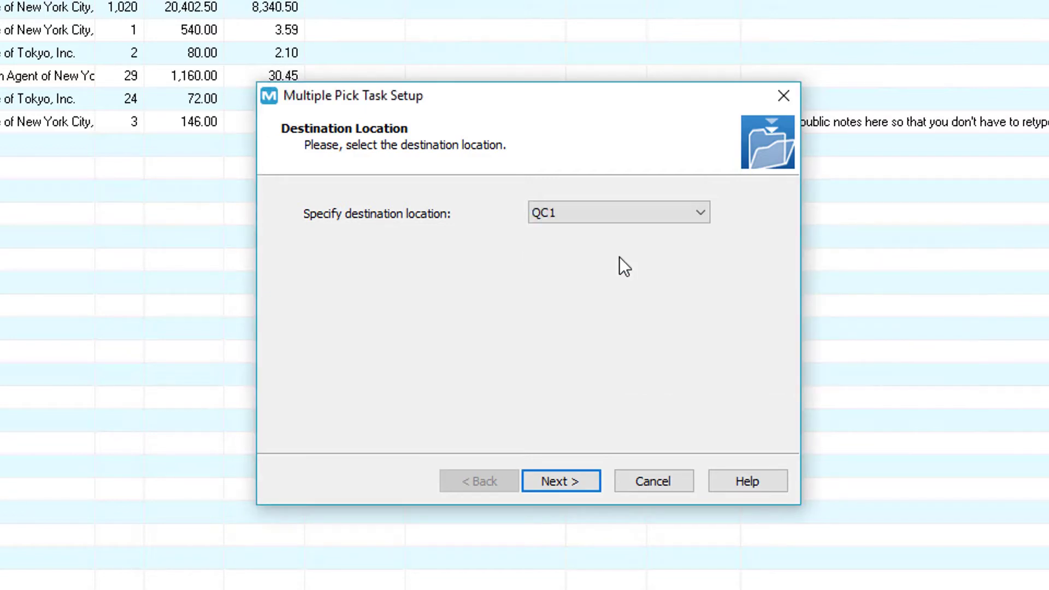
click(589, 481)
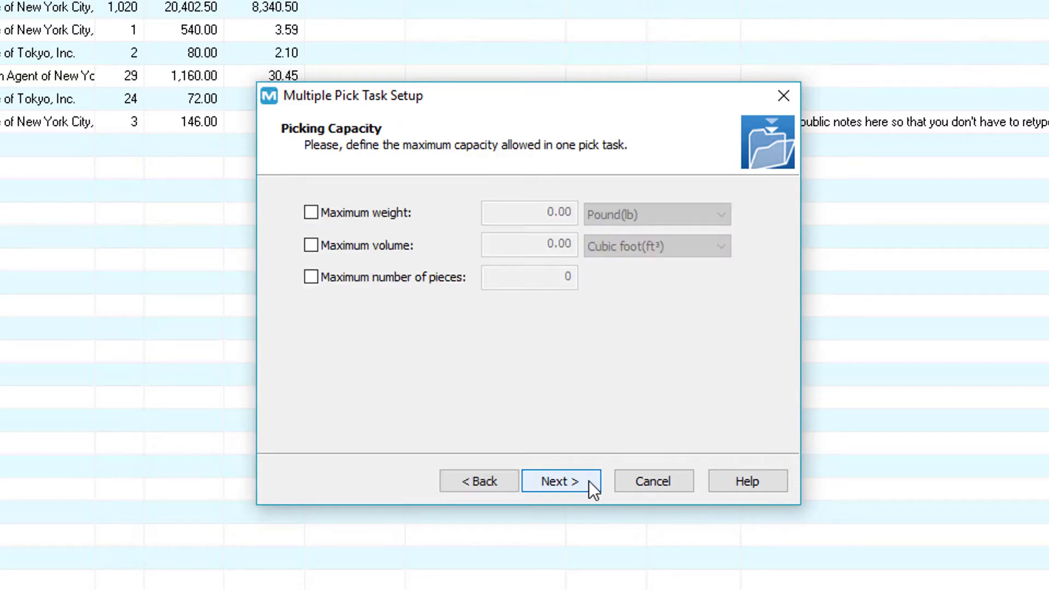
click(588, 480)
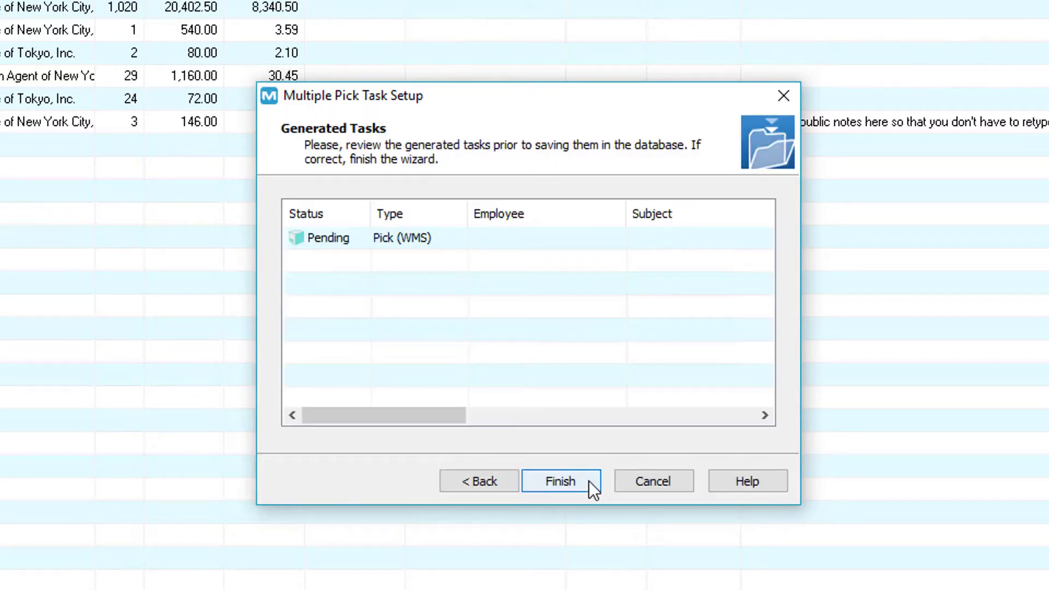
double_click(360, 241)
click(700, 542)
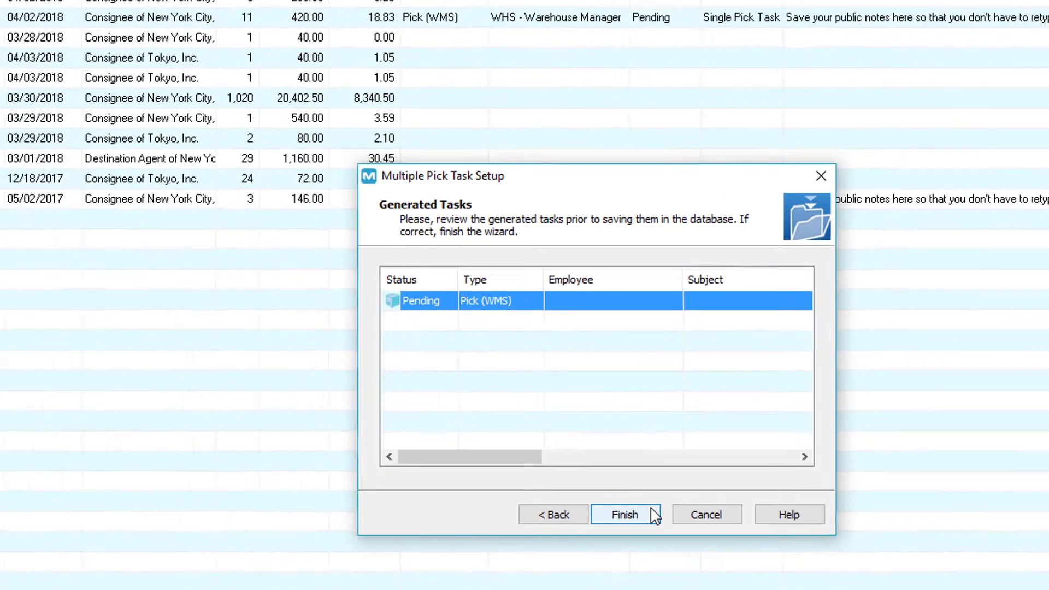
Finish the pick task wizard and open the CM-1008 Pick (WMS) task for editing
click(589, 473)
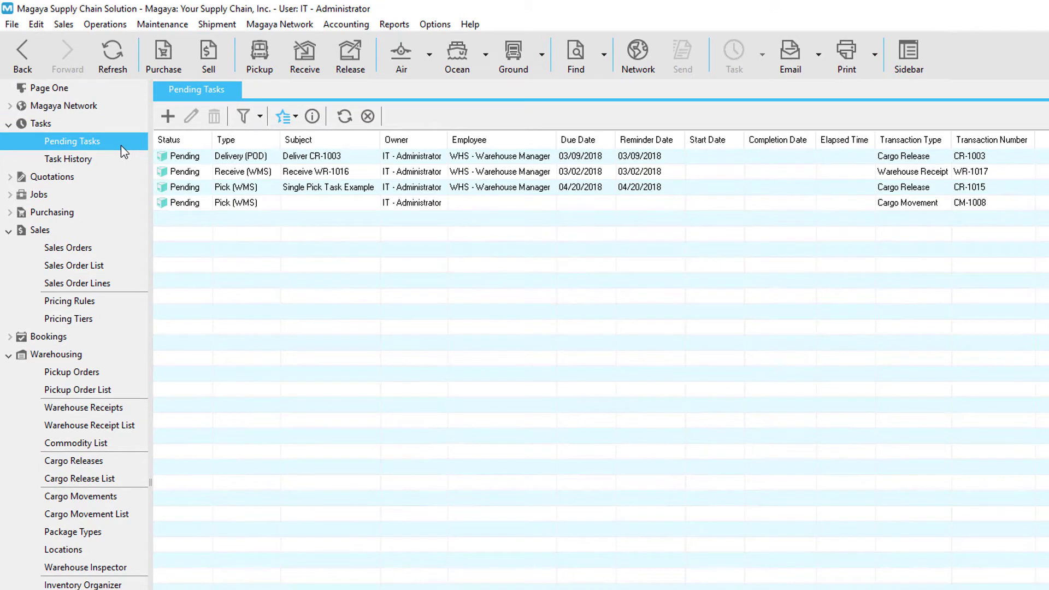
click(210, 212)
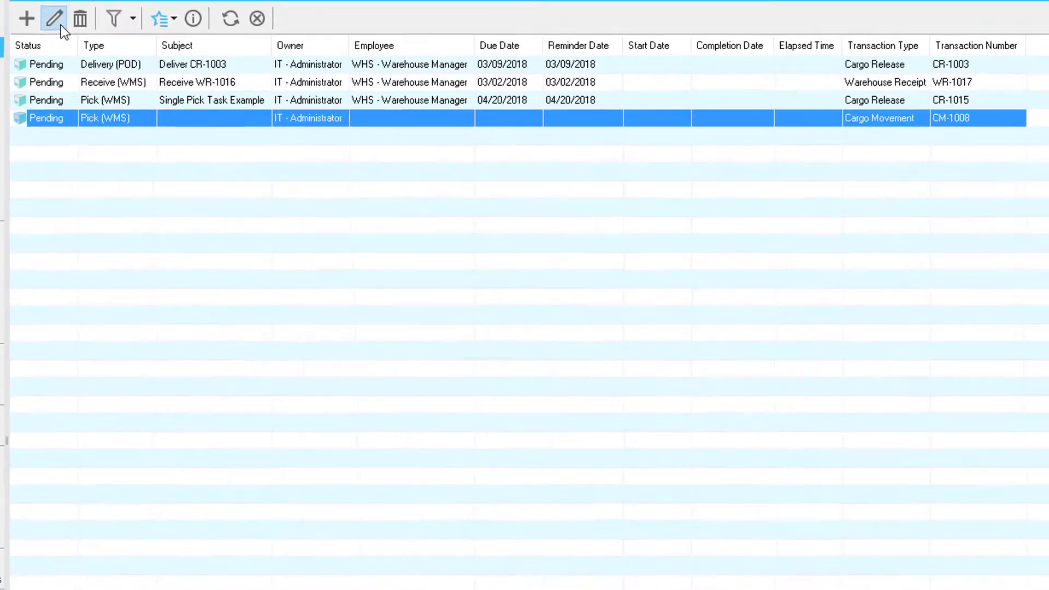
click(198, 125)
click(523, 160)
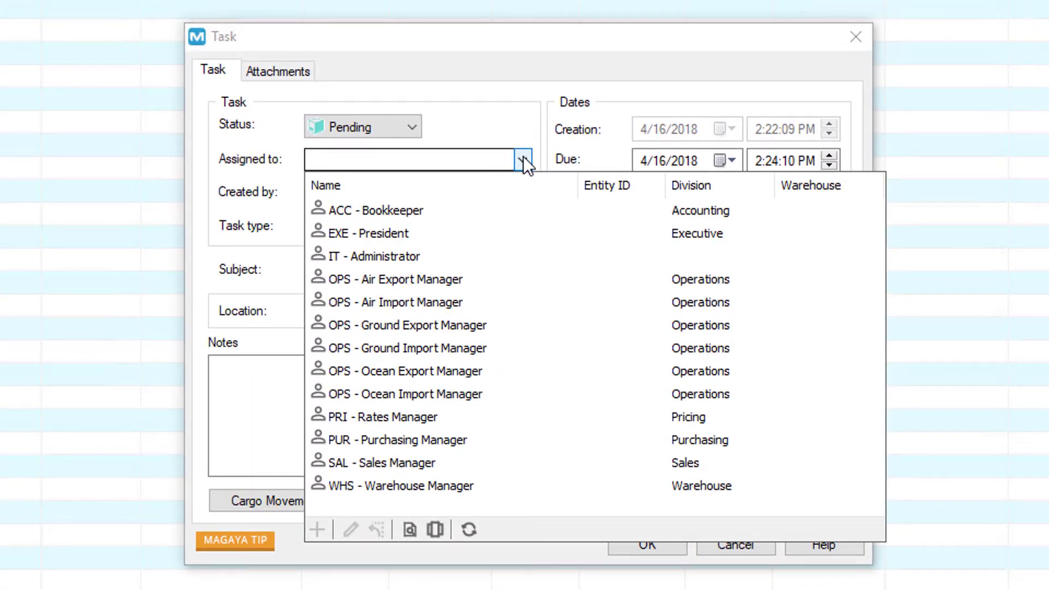
Set due 4/20/2018 with reminder, subject 'Multiple Pick Task Example', notes, and location QC1
click(726, 159)
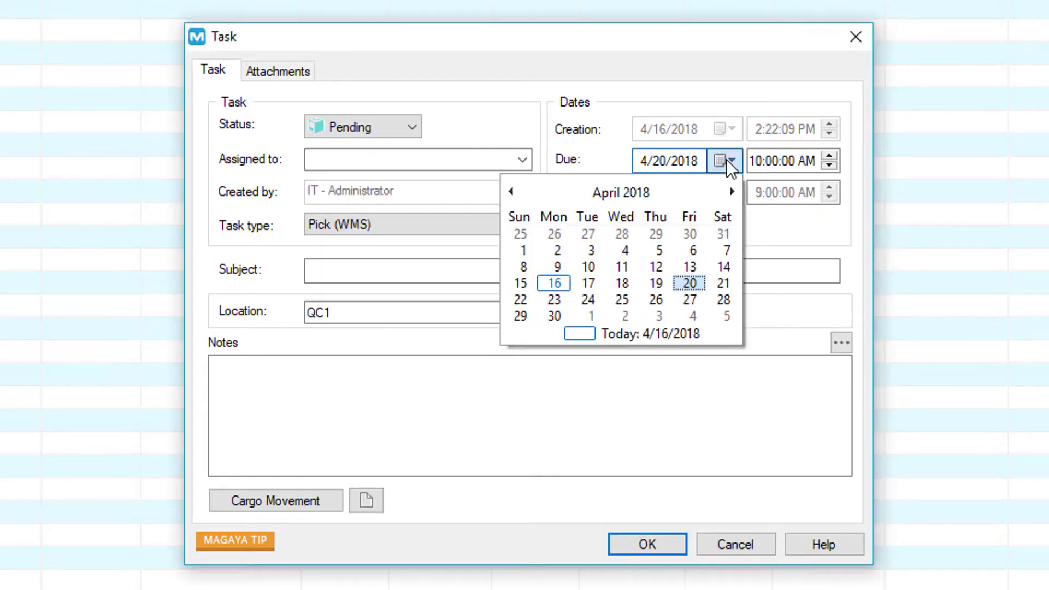
click(643, 193)
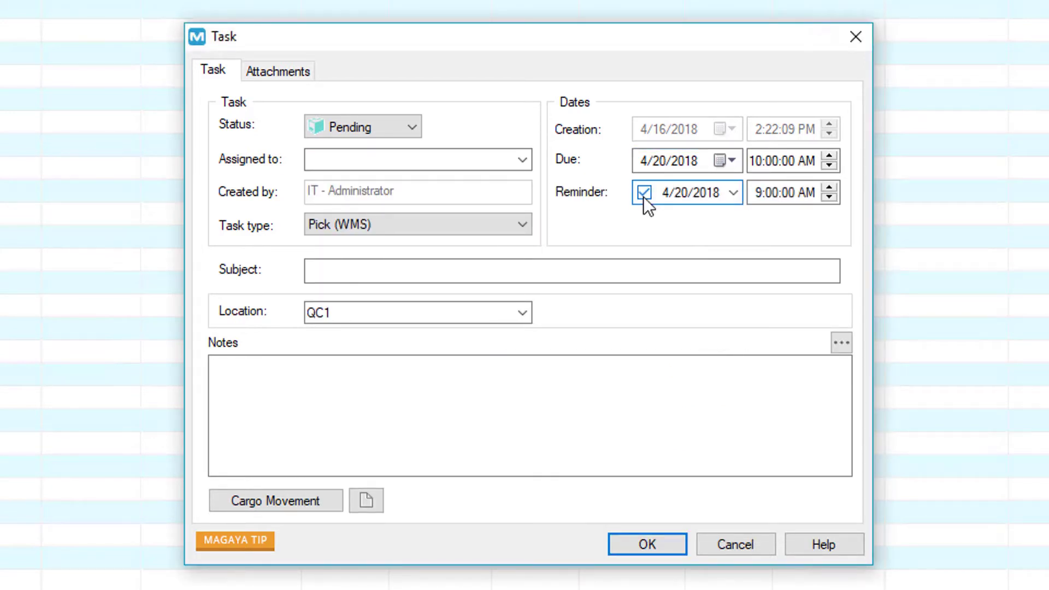
click(311, 271)
text(Multiple Pick Task Example)
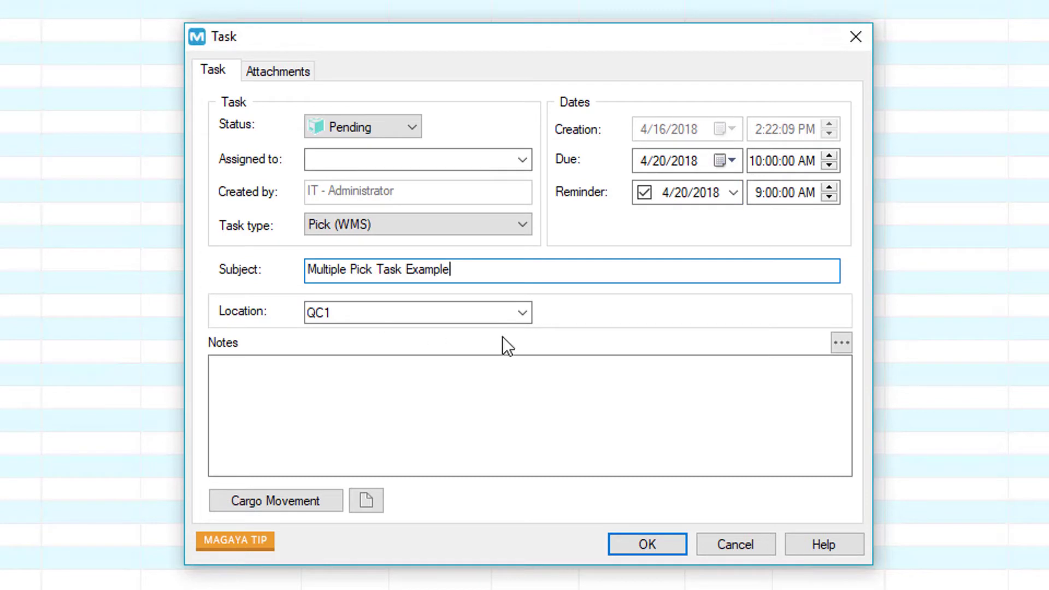
click(210, 365)
text(Save your public notes here so that you don't have to retype it again and then select it to show up on the document of your choice.)
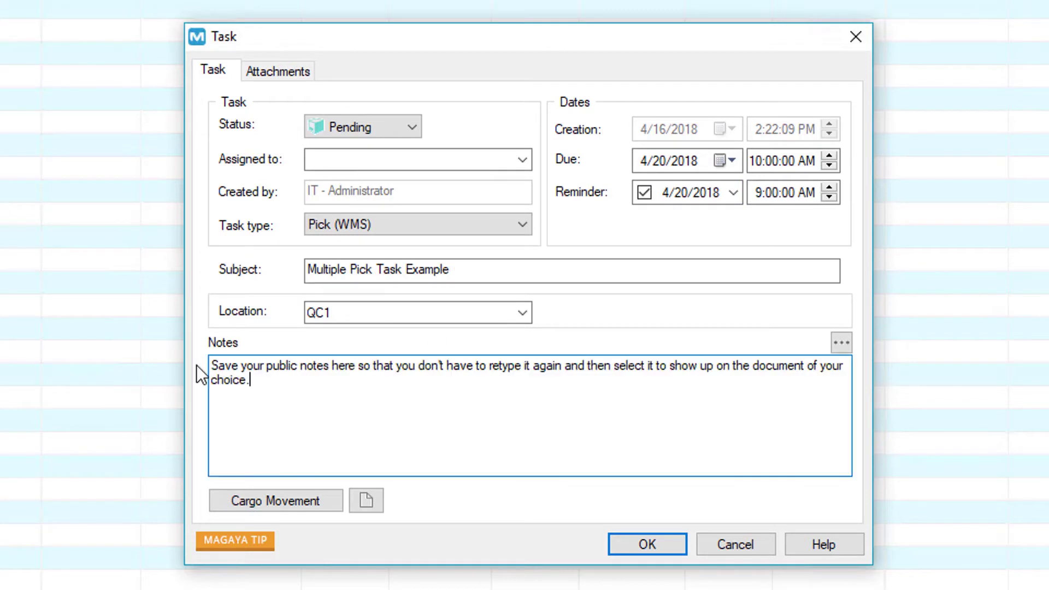
click(522, 312)
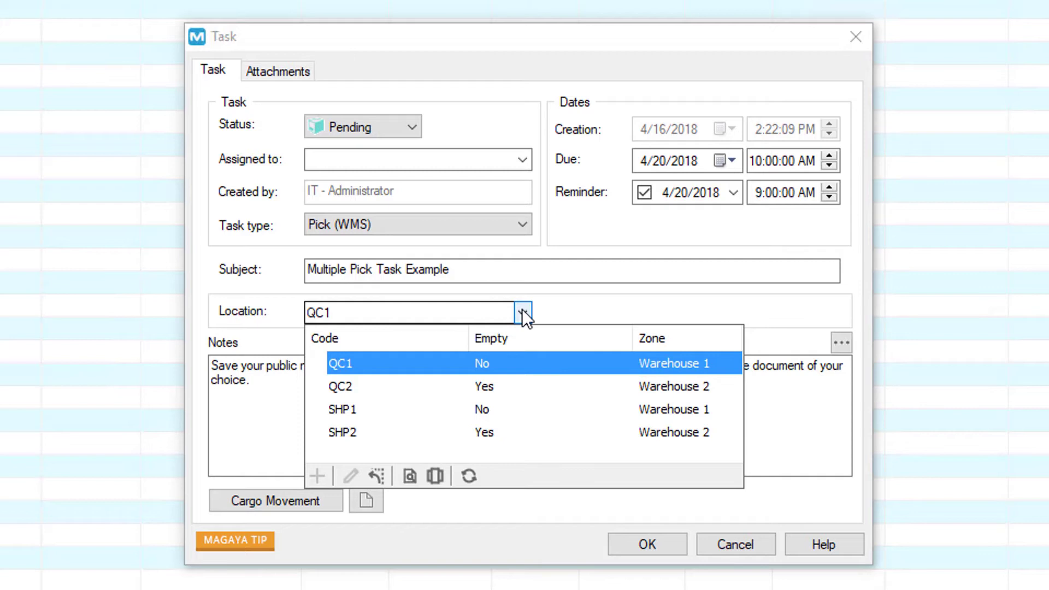
click(523, 310)
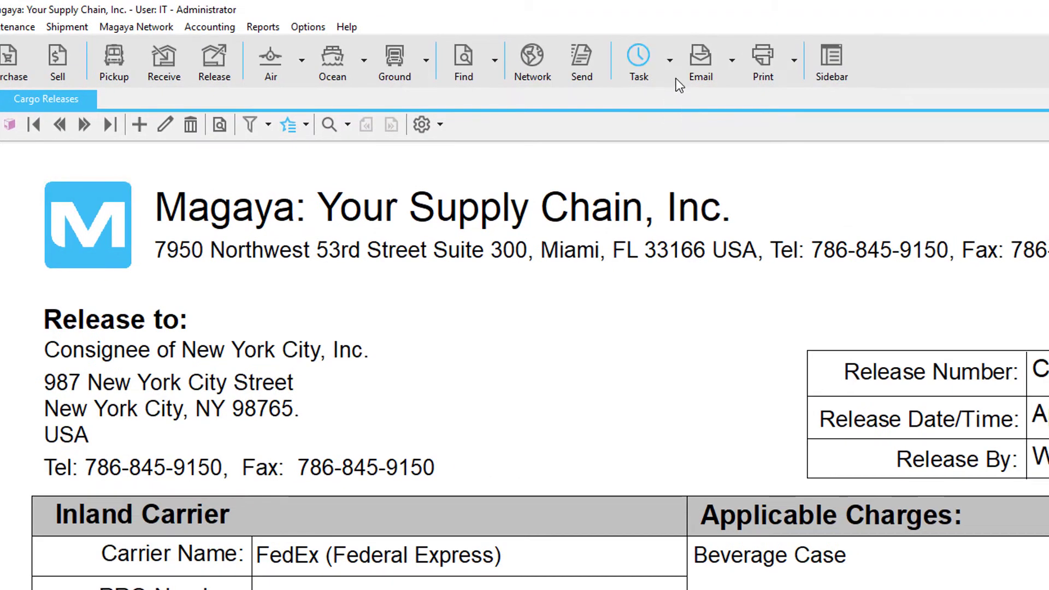
Start a partial pick/load task assigned to the warehouse manager, due 4/20/2018 with reminder, type Pick (WMS)
click(677, 79)
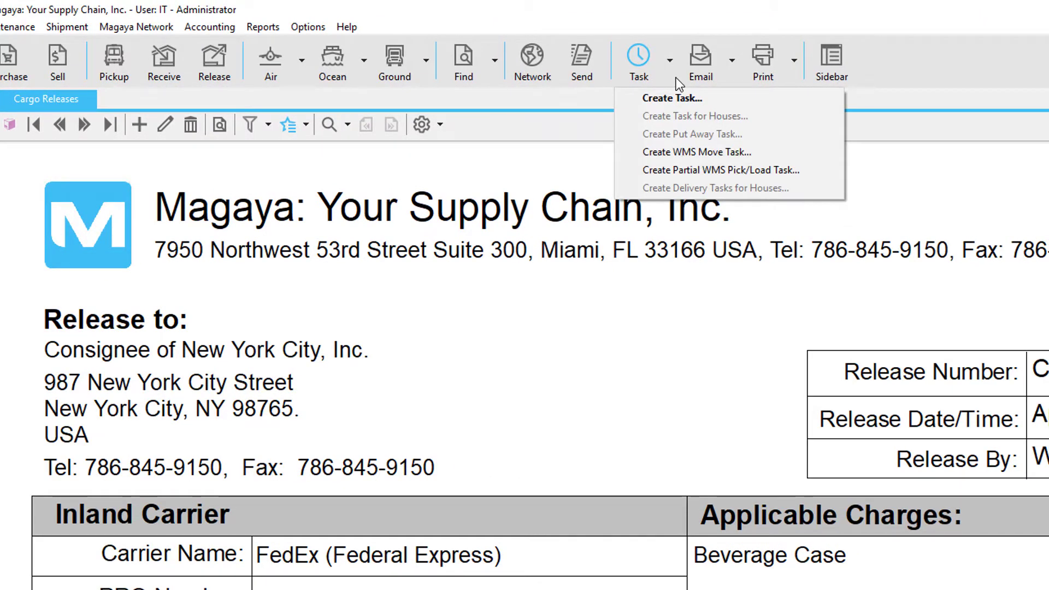
click(629, 171)
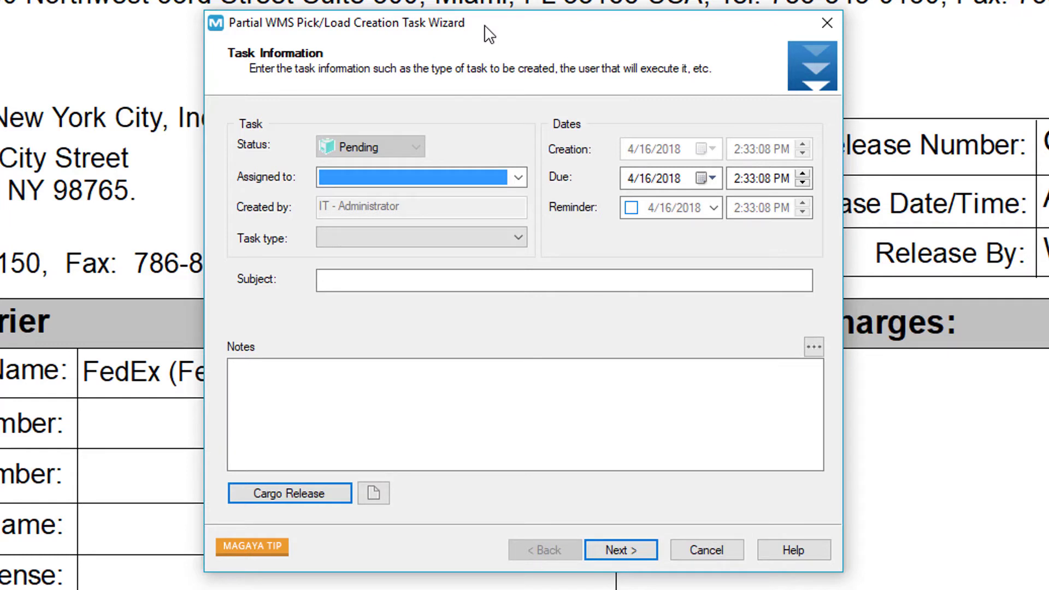
click(518, 177)
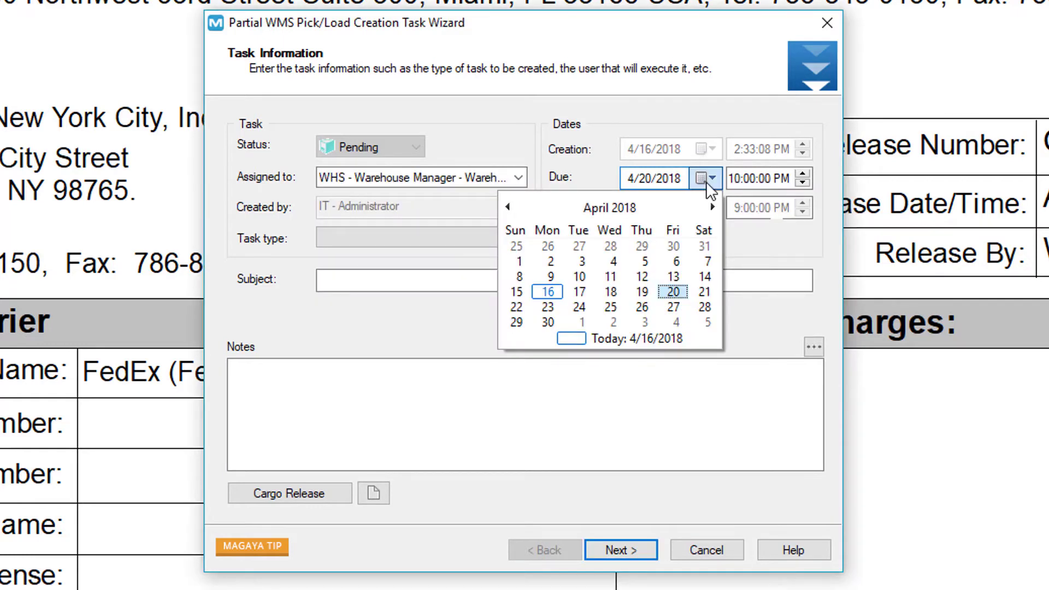
click(706, 181)
click(631, 208)
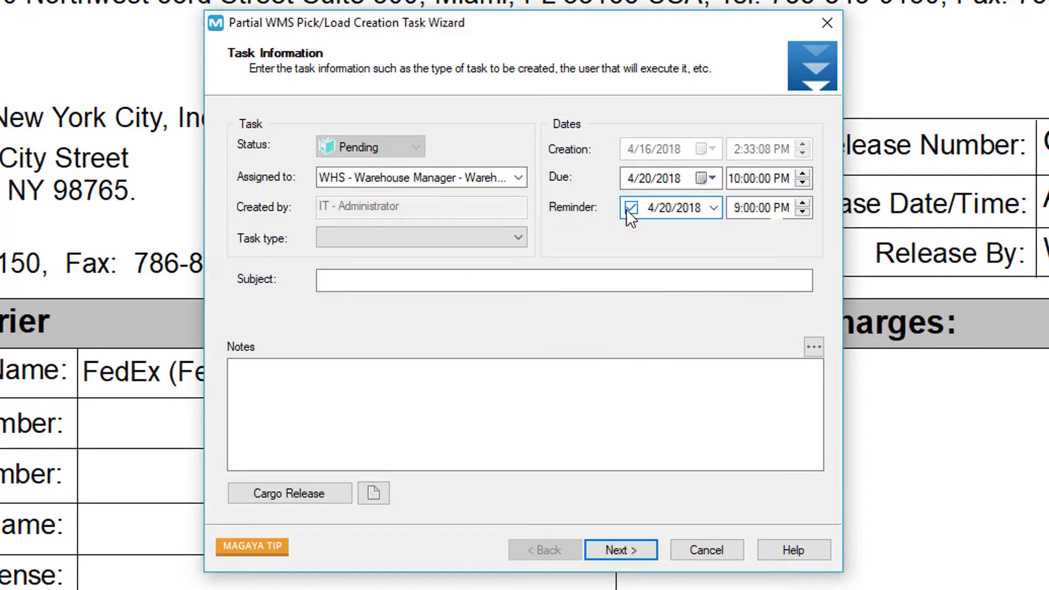
click(519, 237)
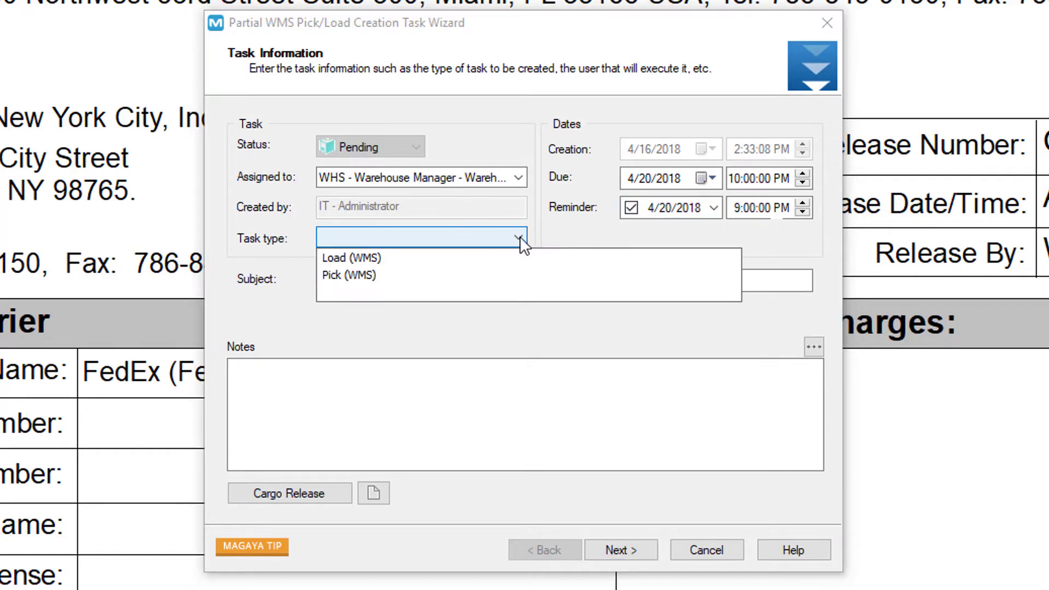
click(386, 275)
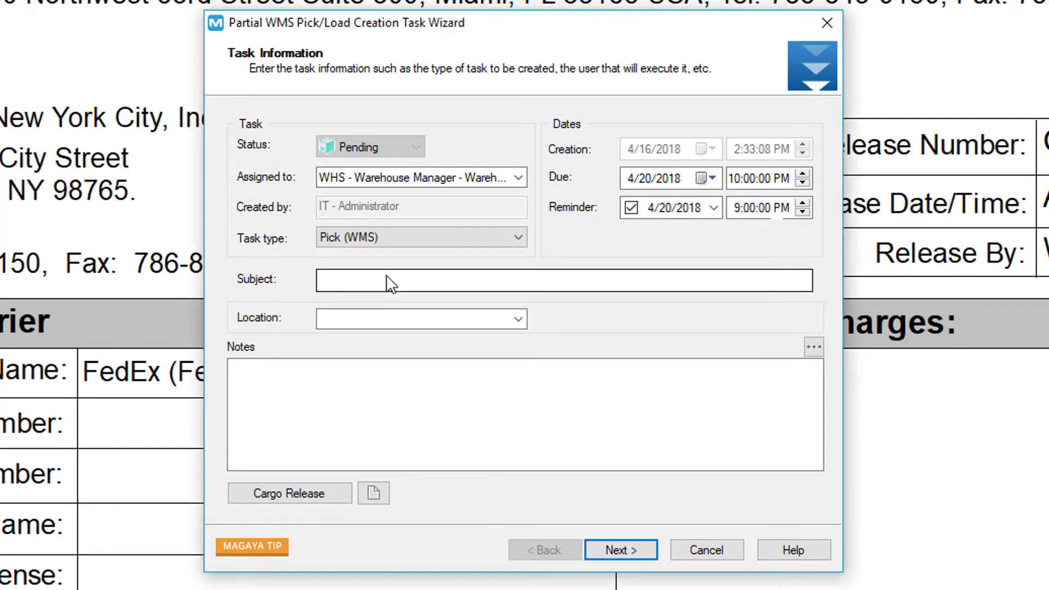
Enter subject 'Partial Pick Task Example', set location QC1, and paste the standard notes
click(386, 281)
text(Partial Pick Task Example)
click(518, 319)
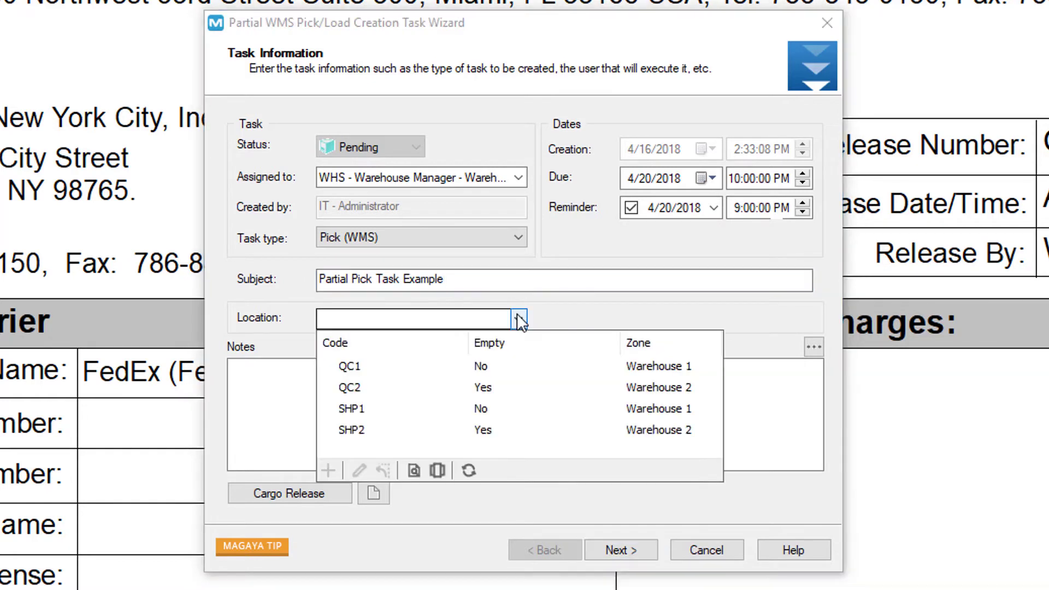
click(437, 361)
click(441, 370)
text(Save your public notes here so that you don't have to retype it again and then select it to show up on the document of your choice.)
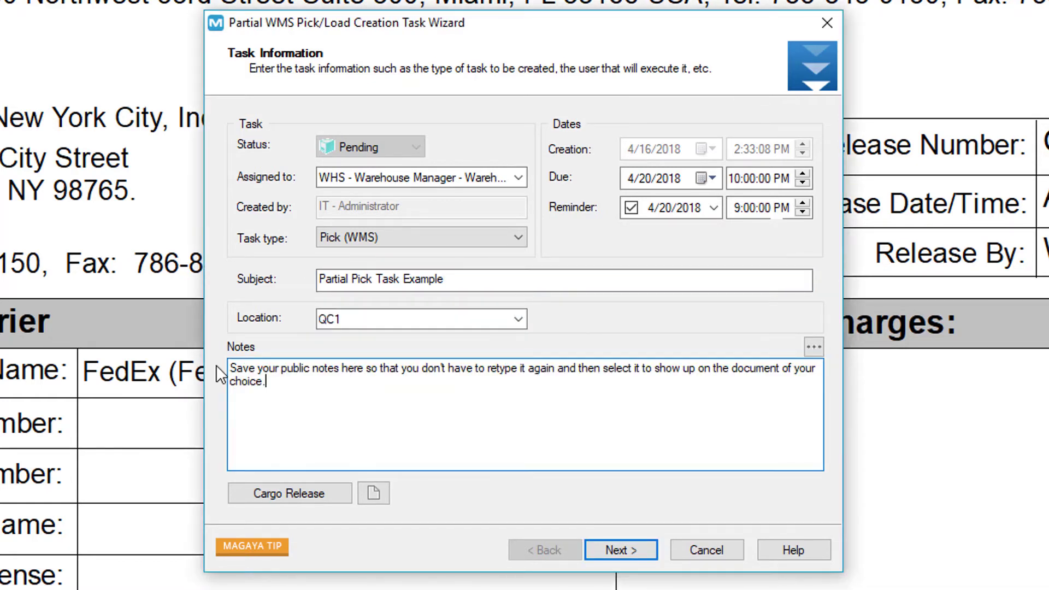
Include the Beverage Case item, limited to 2 of its 3 pieces, in the partial pick task
click(650, 552)
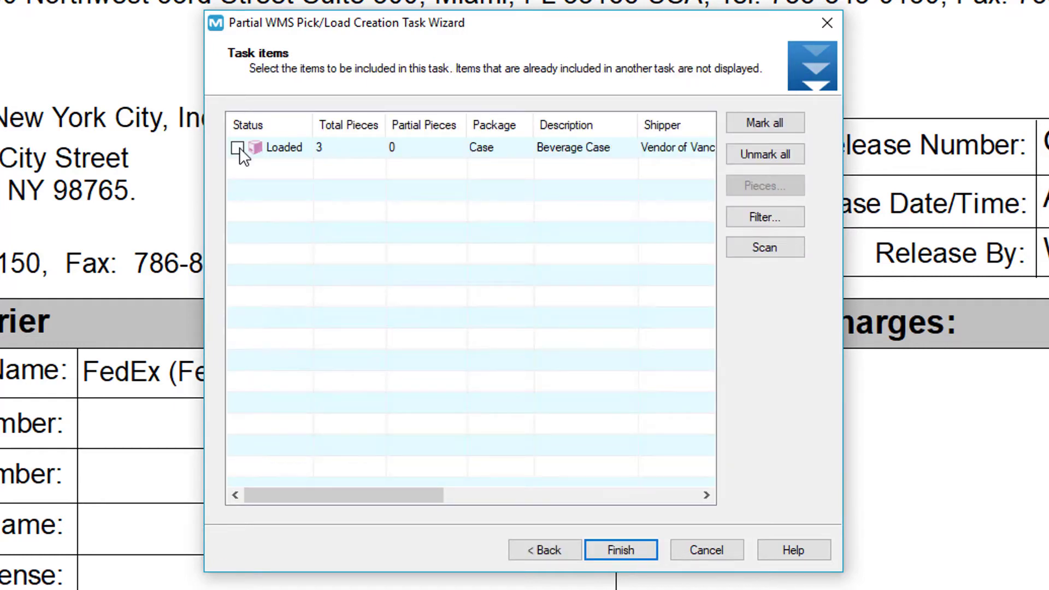
click(238, 148)
click(731, 125)
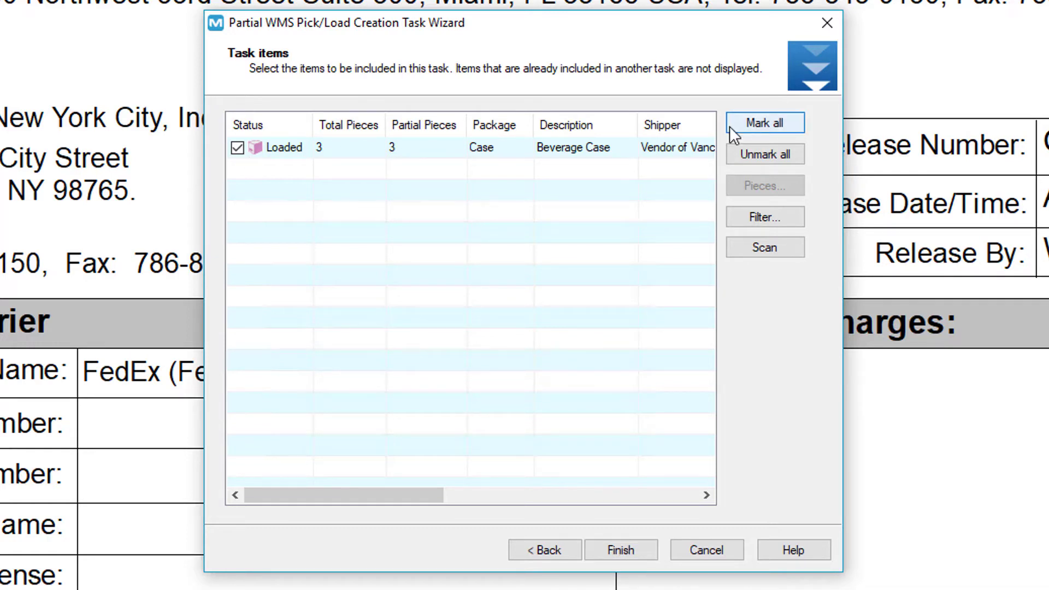
click(307, 145)
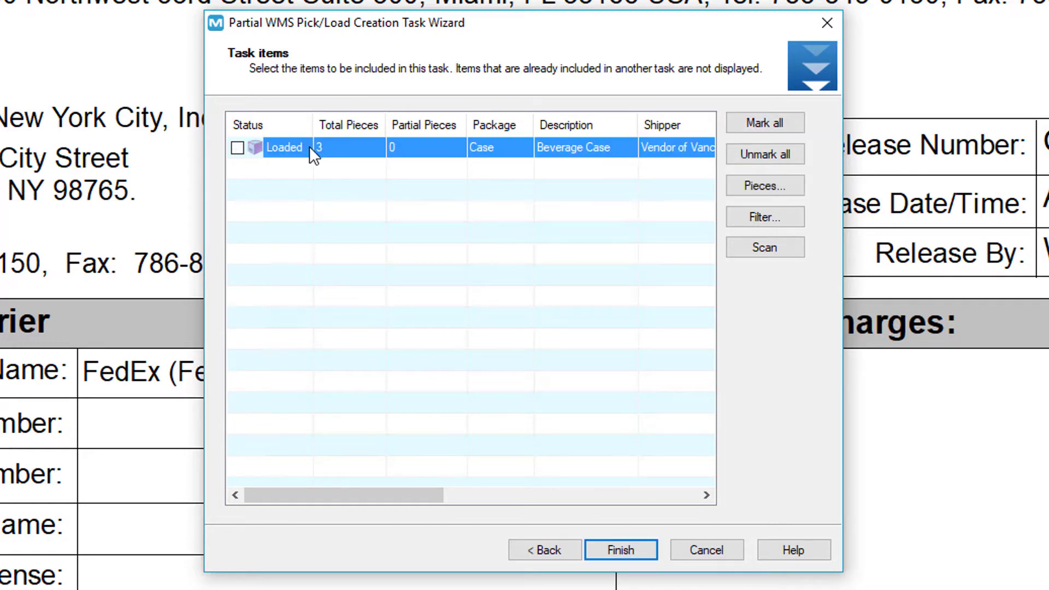
click(731, 186)
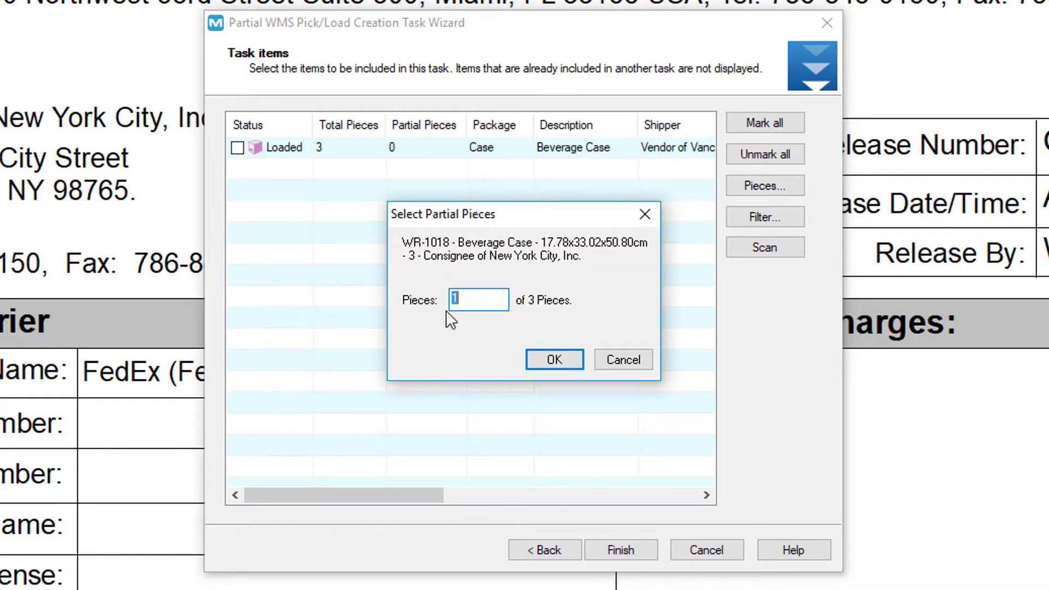
click(582, 367)
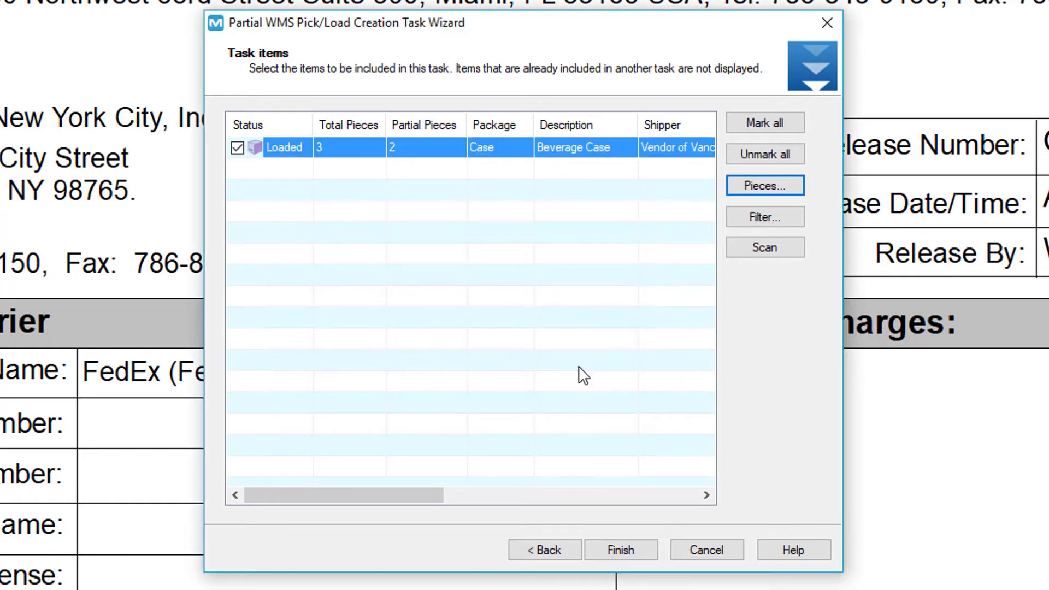
click(733, 218)
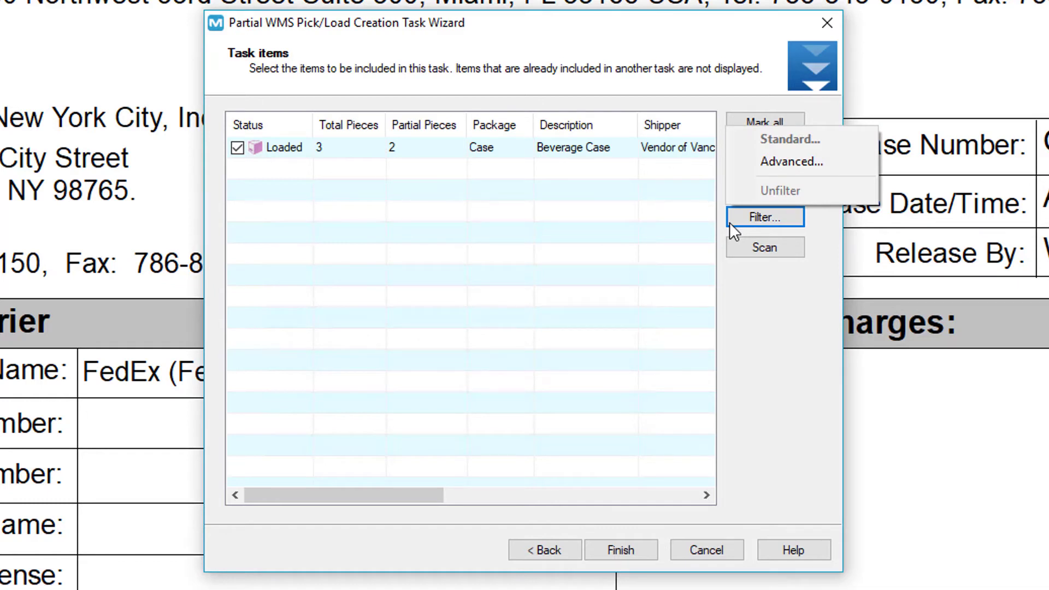
click(729, 221)
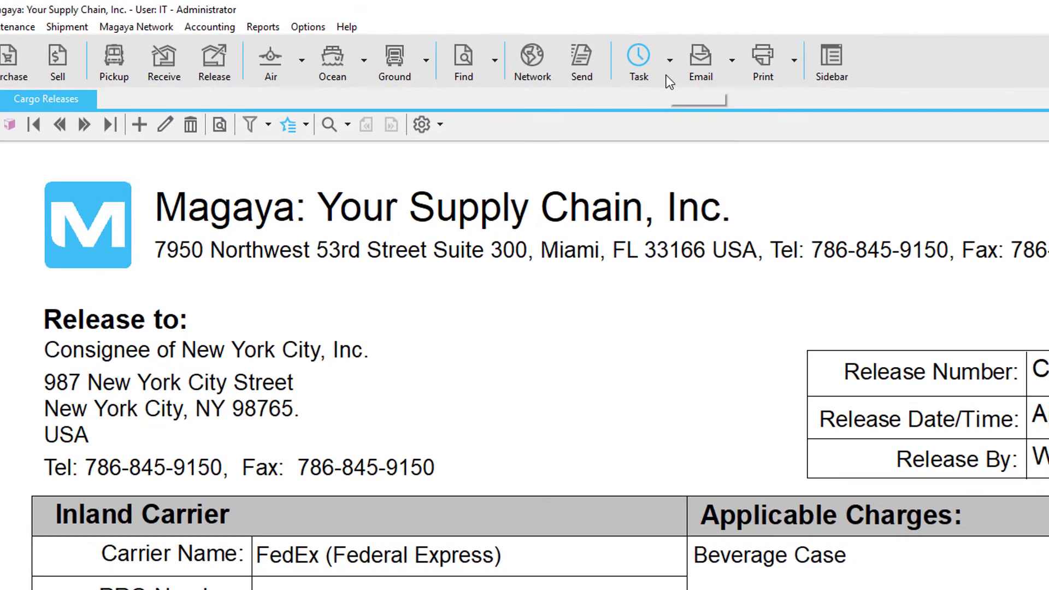
Choose Create Task… from the Cargo Release List's Task dropdown to launch the batch tasks wizard
click(761, 65)
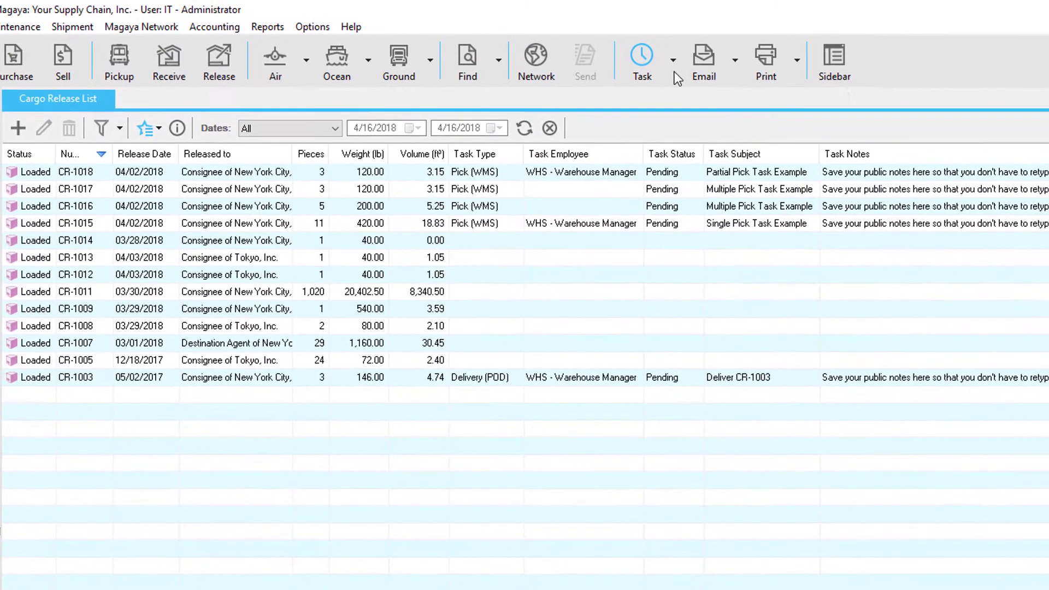
click(763, 61)
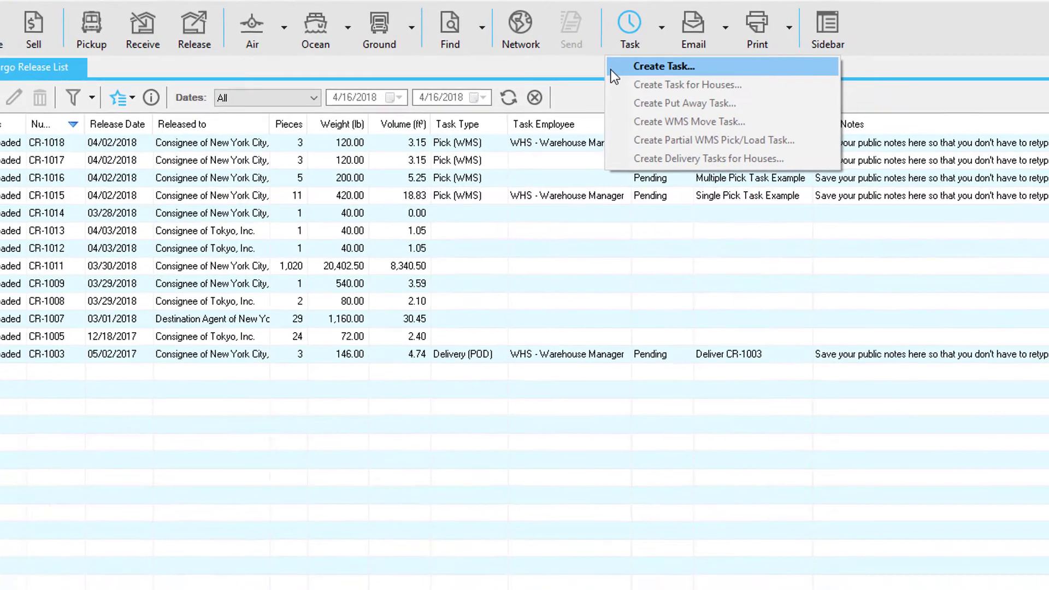
click(622, 100)
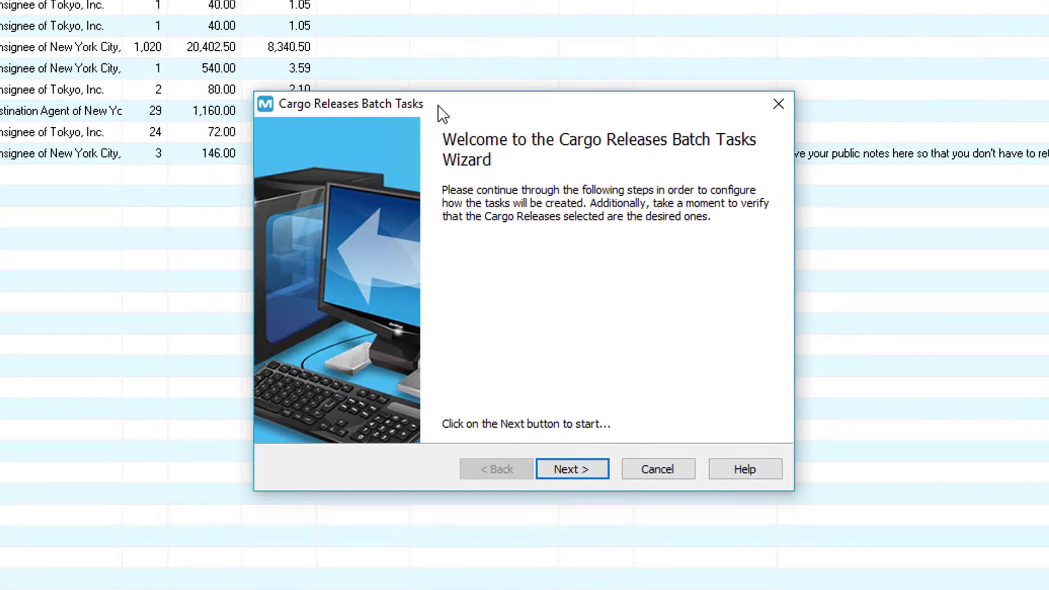
Assign the batch task to WHS - Warehouse Manager with task type Load (WMS)
click(599, 469)
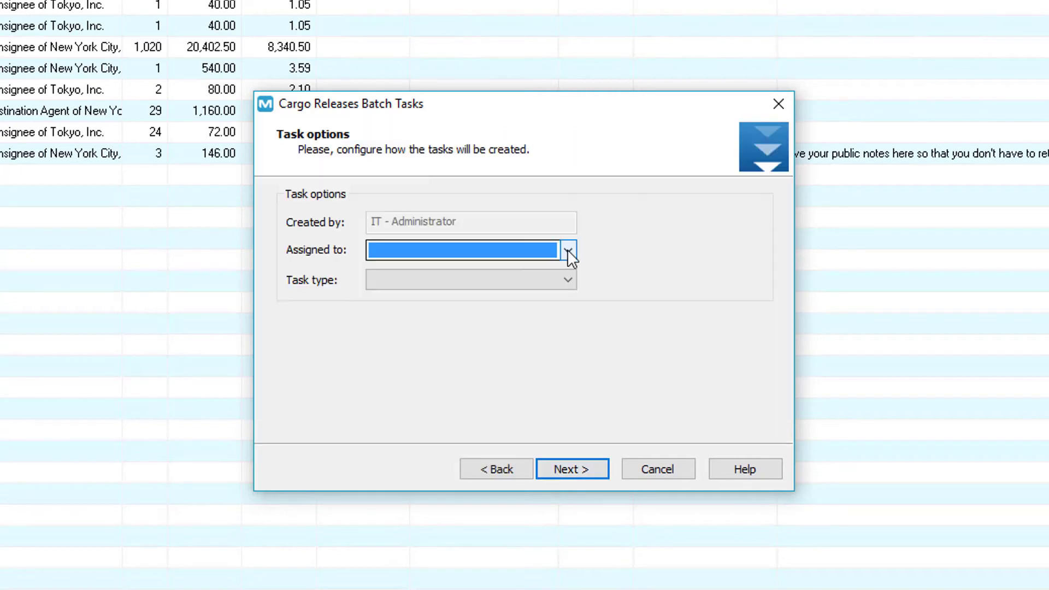
click(568, 250)
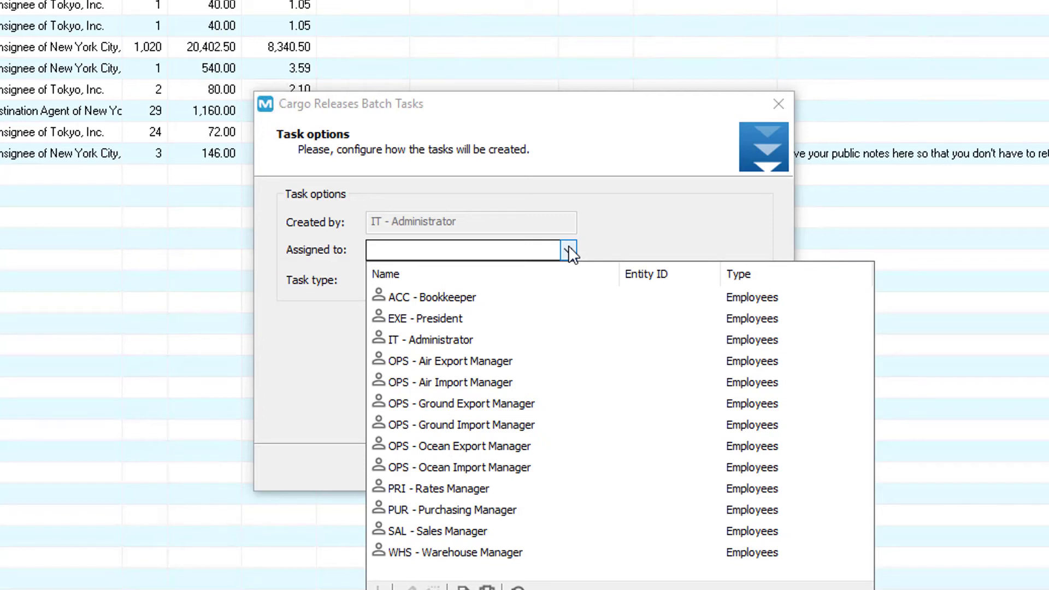
key(End)
key(Return)
click(571, 284)
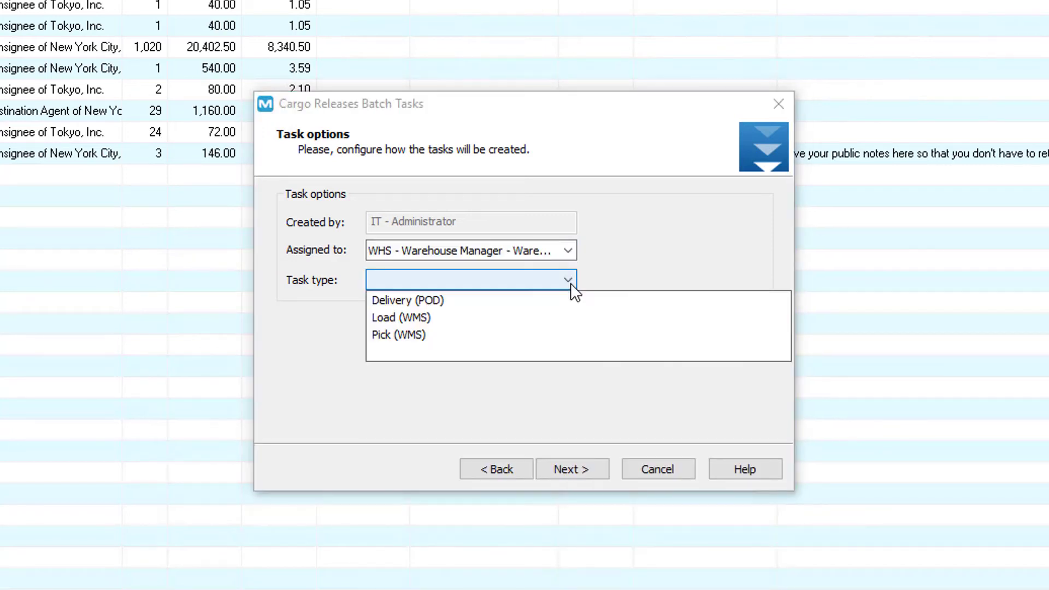
click(536, 316)
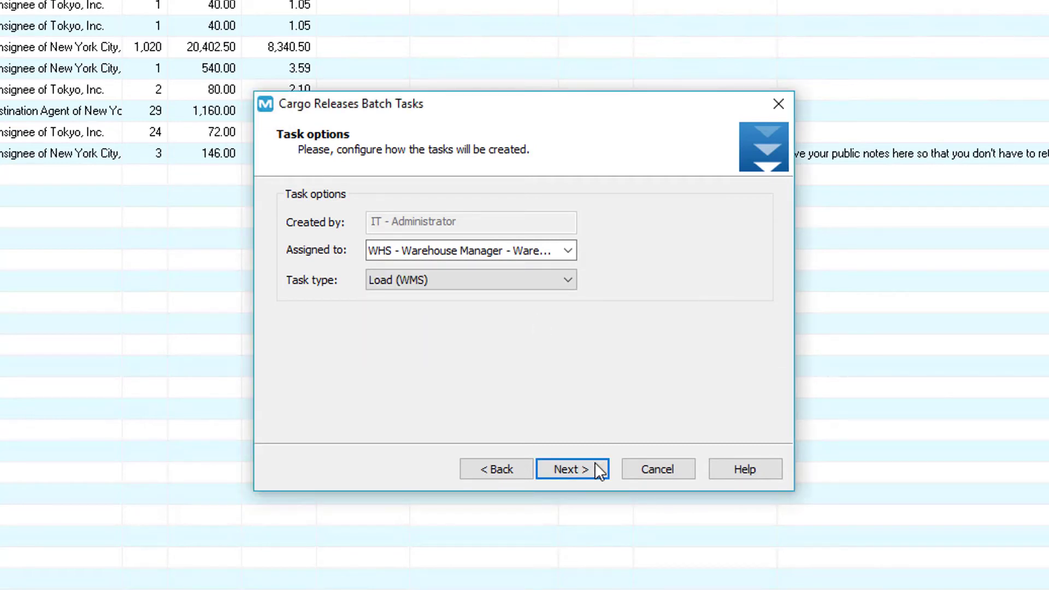
Choose cargo release CR-1014, review the generated load task, and finish the wizard
click(595, 464)
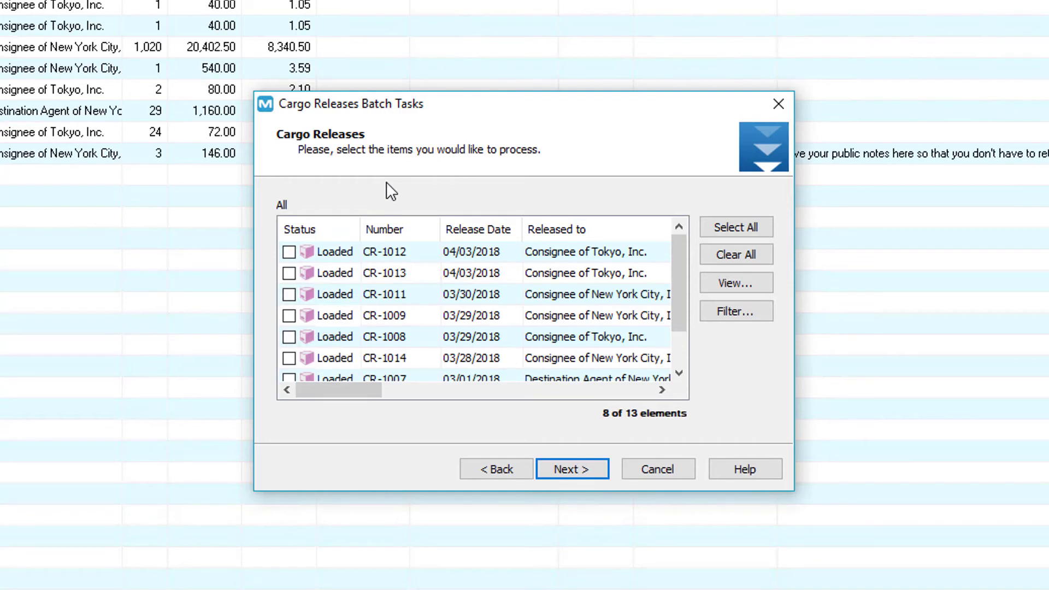
click(385, 230)
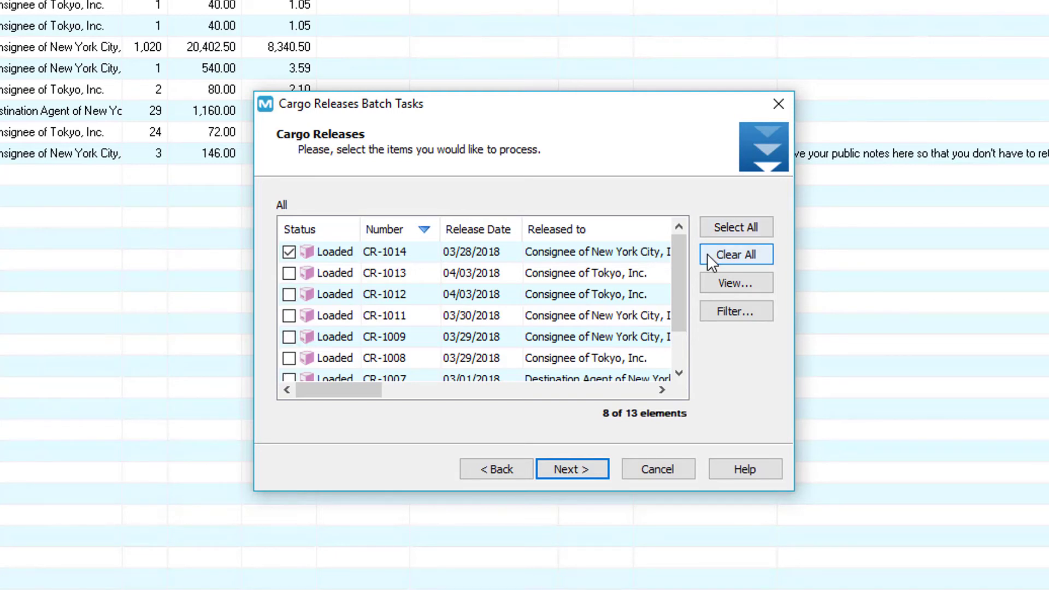
click(708, 310)
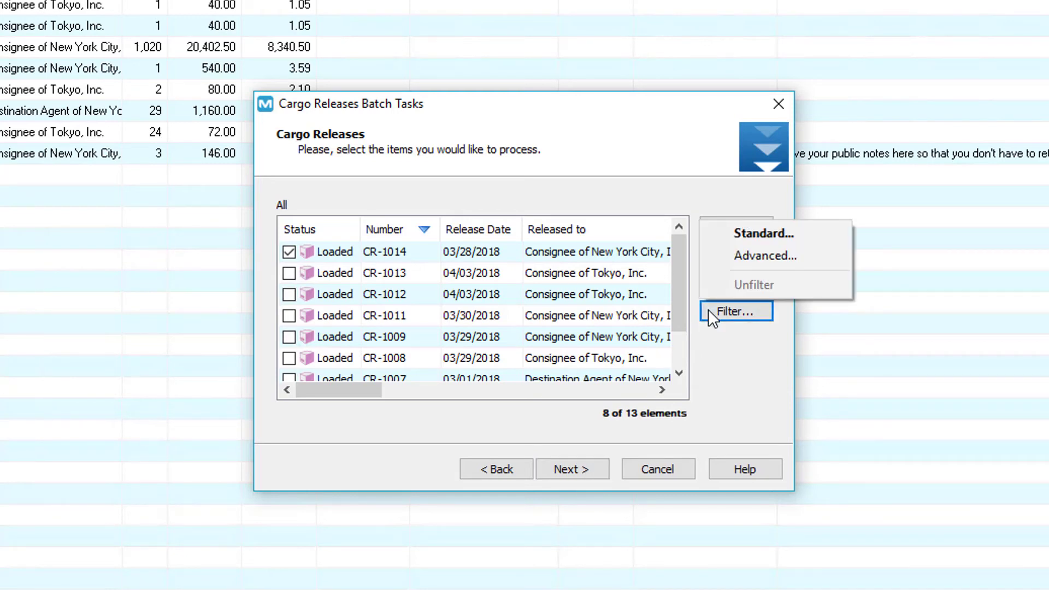
click(599, 471)
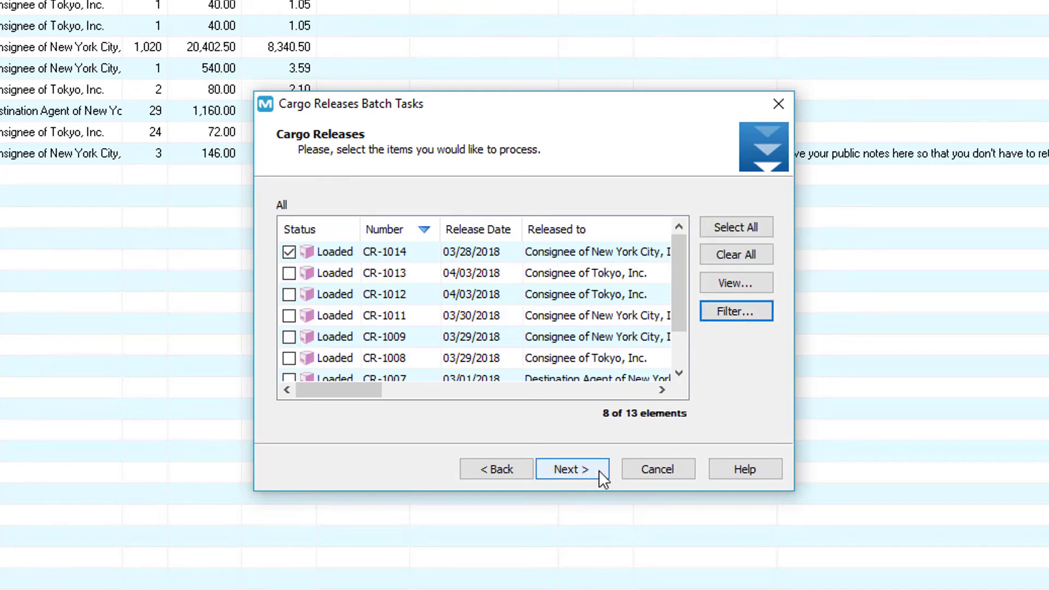
click(599, 471)
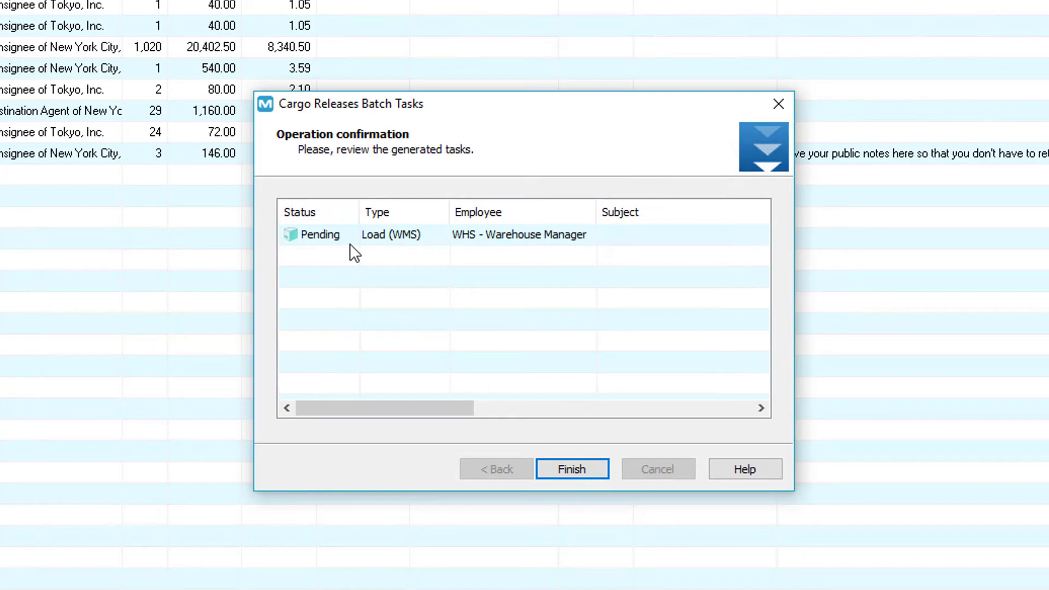
double_click(350, 244)
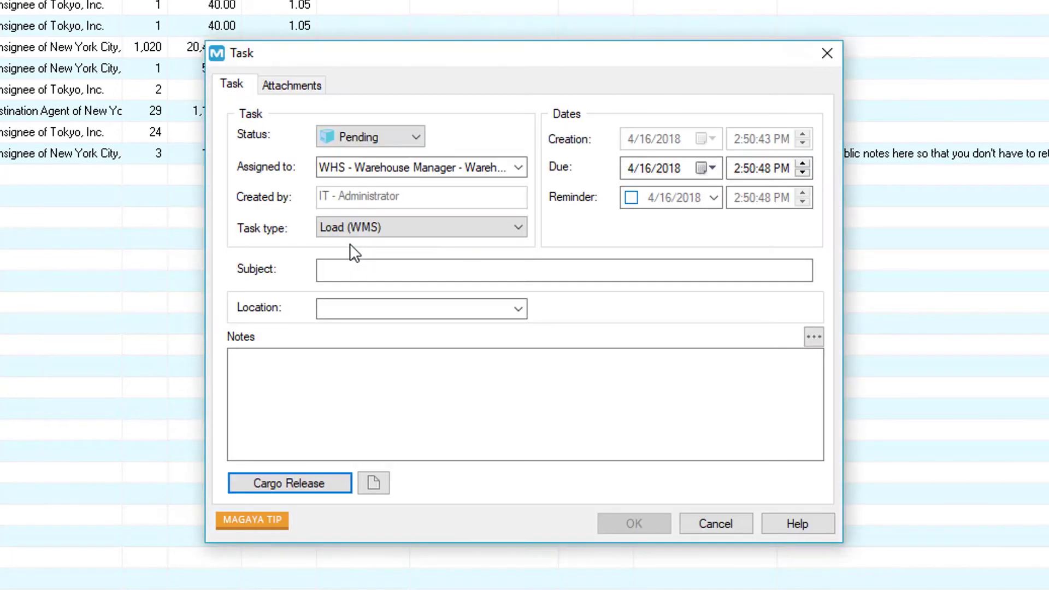
click(687, 524)
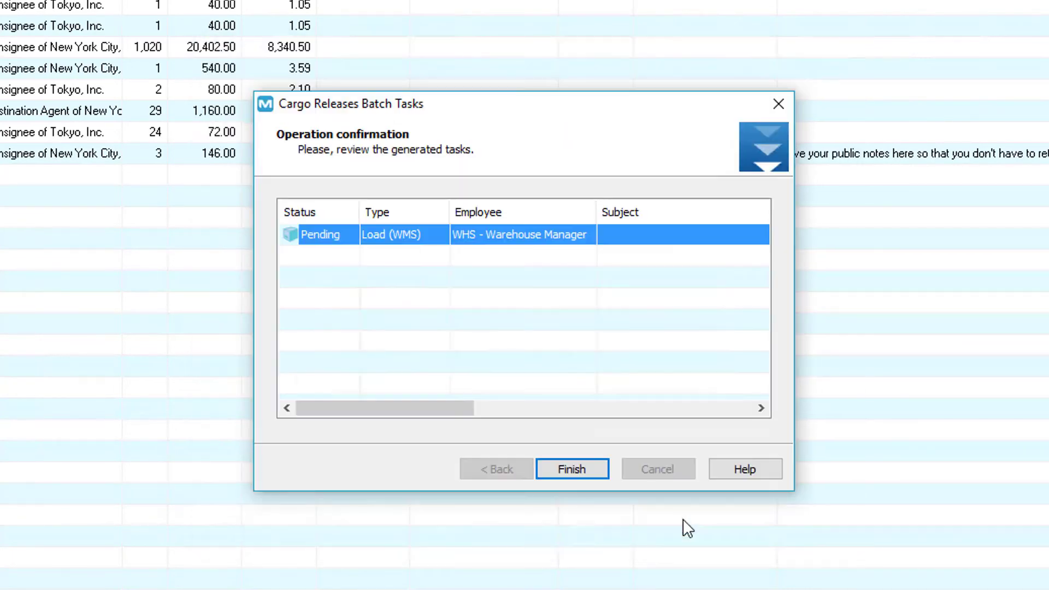
click(604, 473)
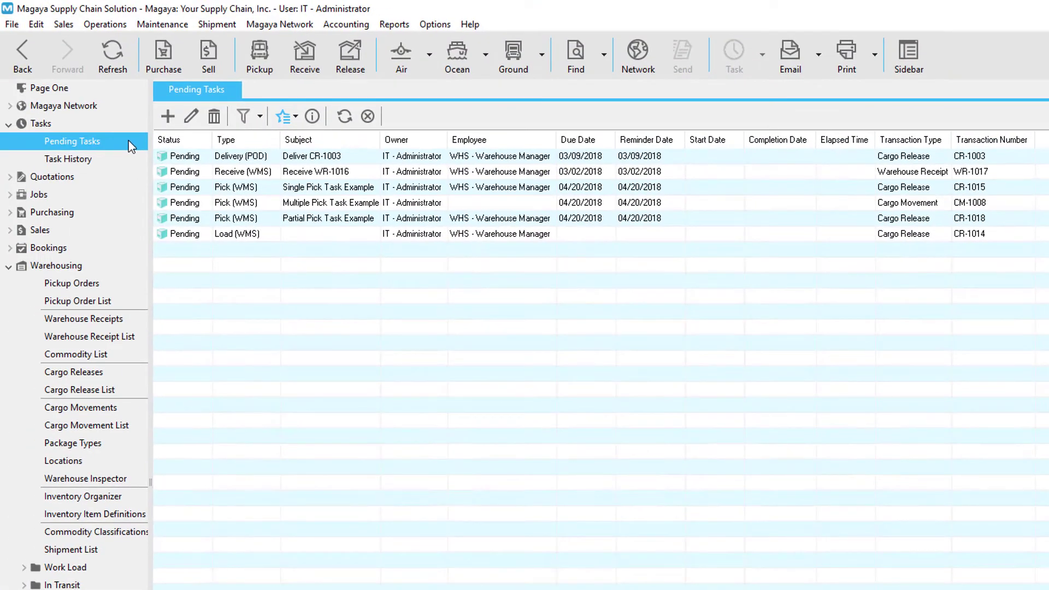
Open the CR-1014 load task and set a 4/20/2018 due date with a reminder
click(206, 235)
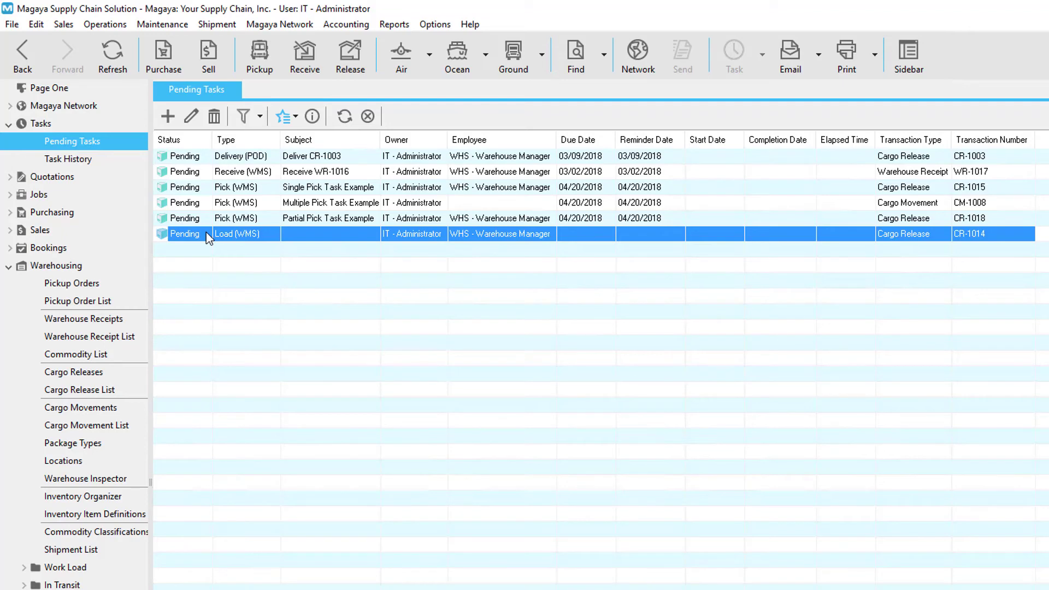
double_click(207, 235)
click(777, 258)
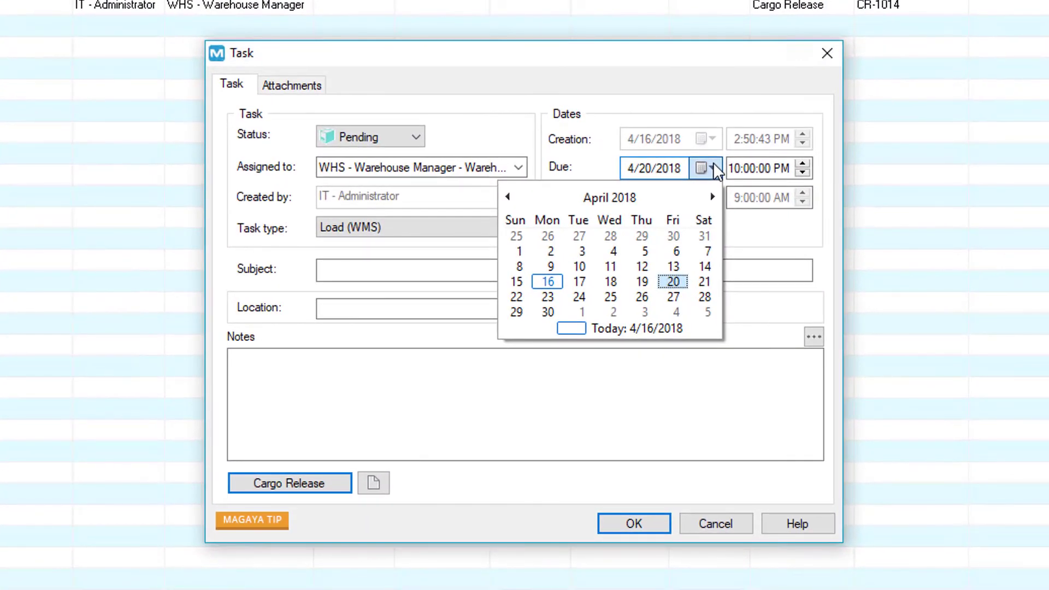
click(631, 198)
Enter subject 'Load Task Example', set location SHP1 and paste in a note
click(320, 270)
text(Load Task Example)
click(518, 309)
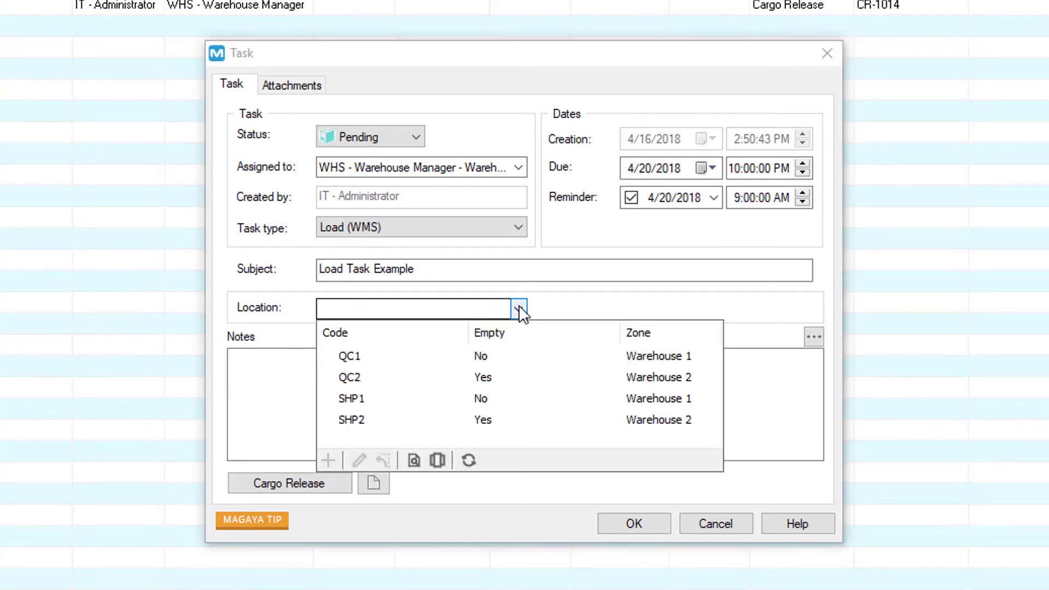
click(422, 398)
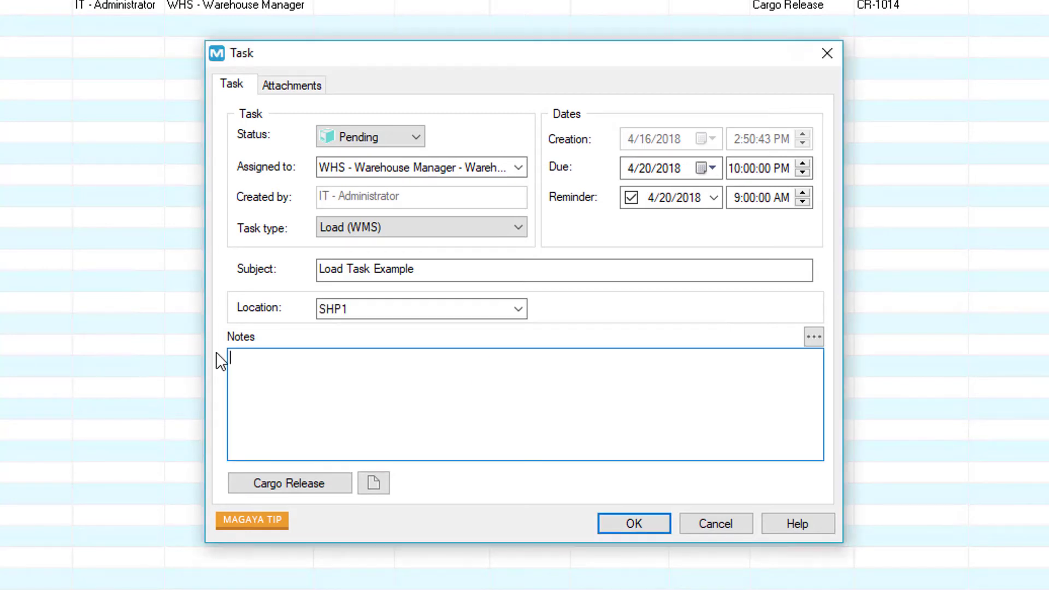
text(Save your public notes here so that you don't have to retype it again and then select it to show up on the document of your choice.)
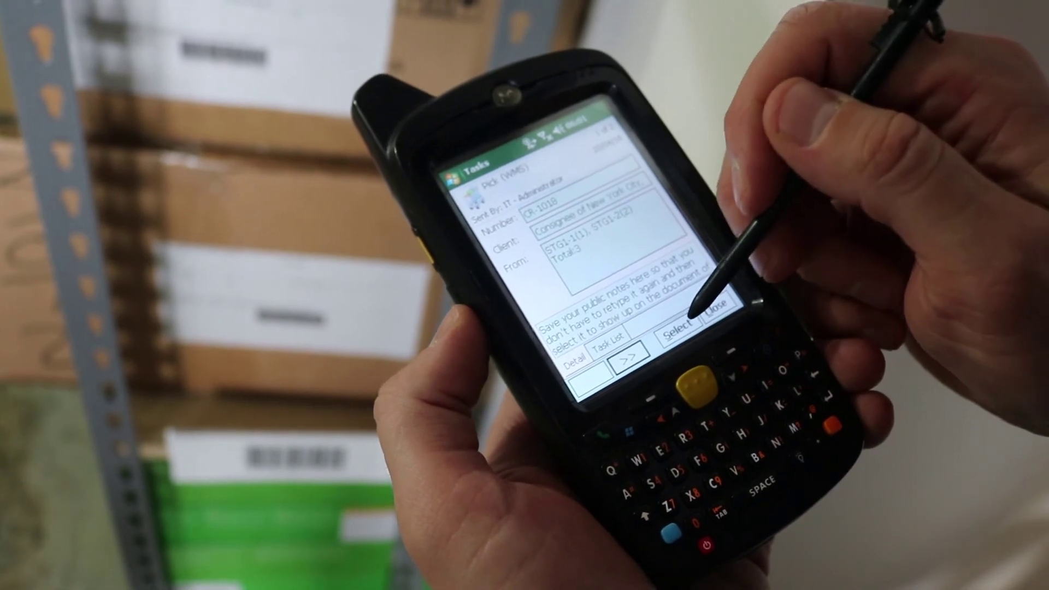
Start the CR-1018 pick task and move its 3 Beverage Case pieces
click(691, 324)
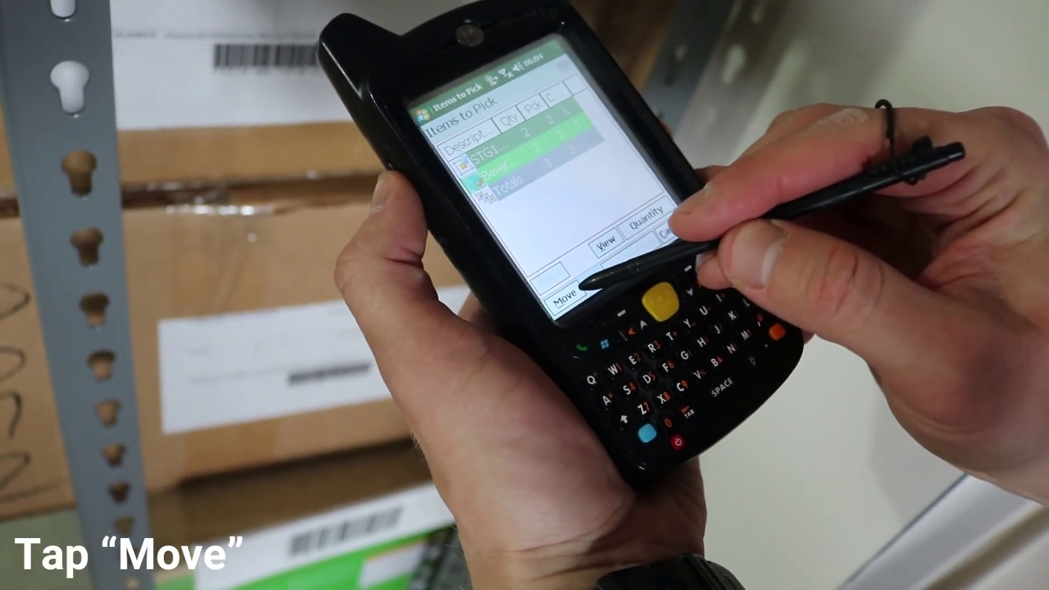
click(563, 293)
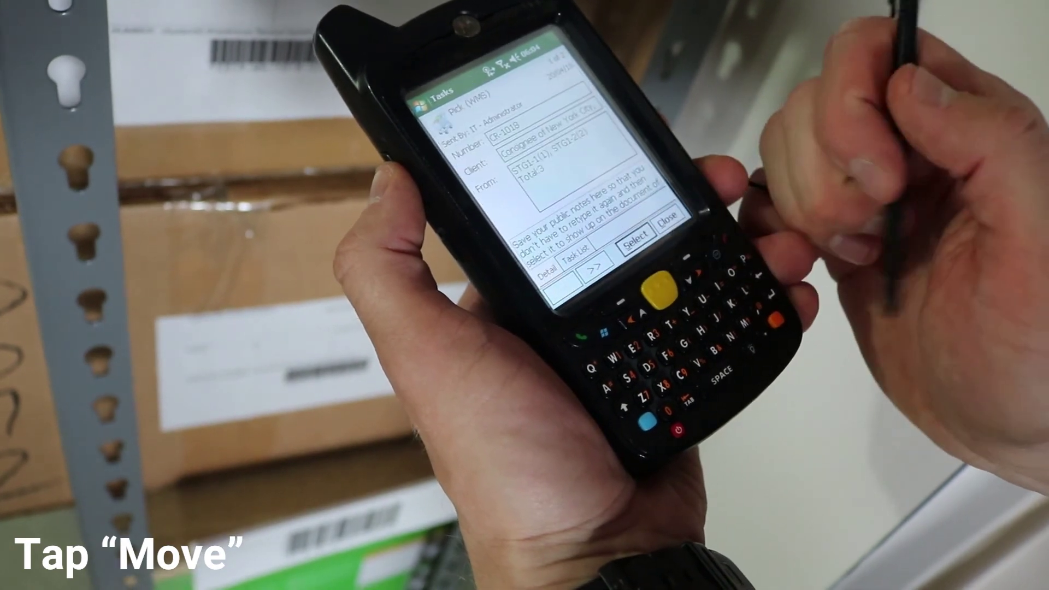